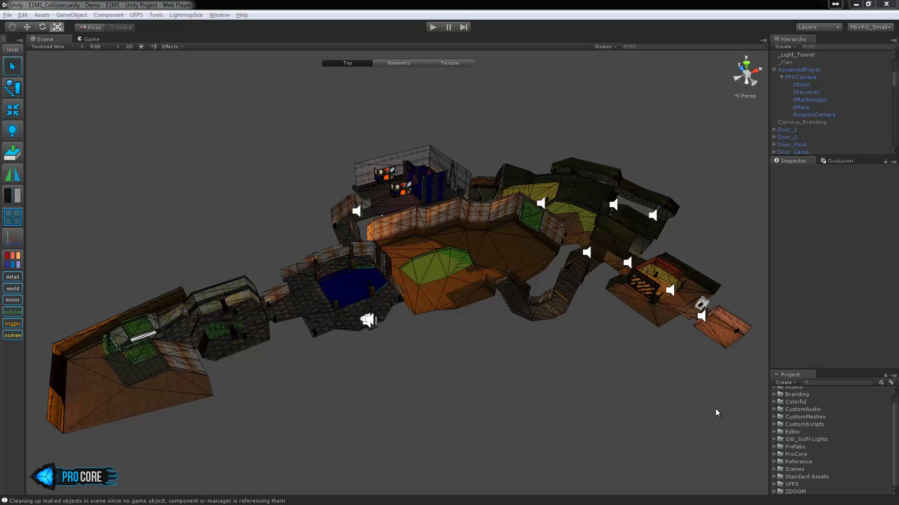
# Step: Select the green ramp collider covering the staircase between the two pillars and frame it in the view
pyautogui.keyDown('alt'); pyautogui.moveTo(482, 331); pyautogui.dragTo(374, 368); pyautogui.keyUp('alt')
pyautogui.scroll(10, 388, 361)
pyautogui.moveTo(374, 368); pyautogui.dragTo(536, 385, button='middle')
pyautogui.scroll(8, 497, 398)
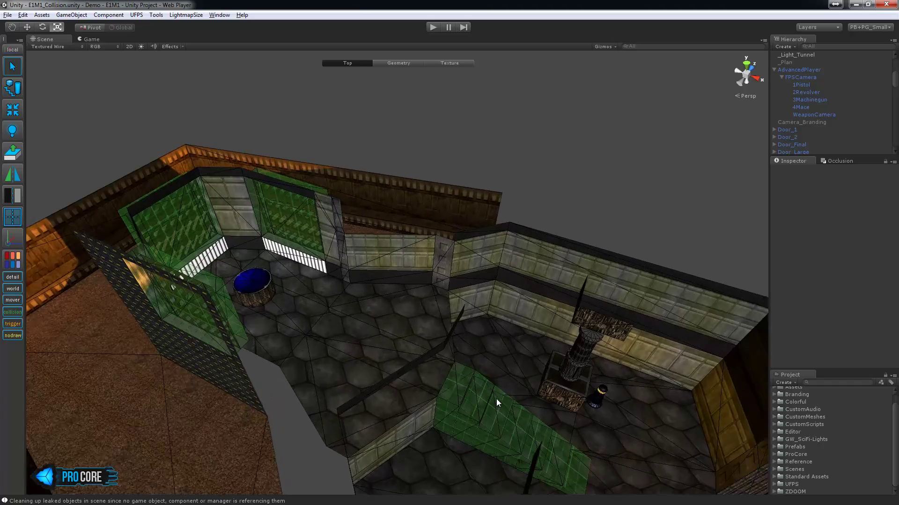
pyautogui.keyDown('alt'); pyautogui.moveTo(497, 399); pyautogui.dragTo(410, 351); pyautogui.keyUp('alt')
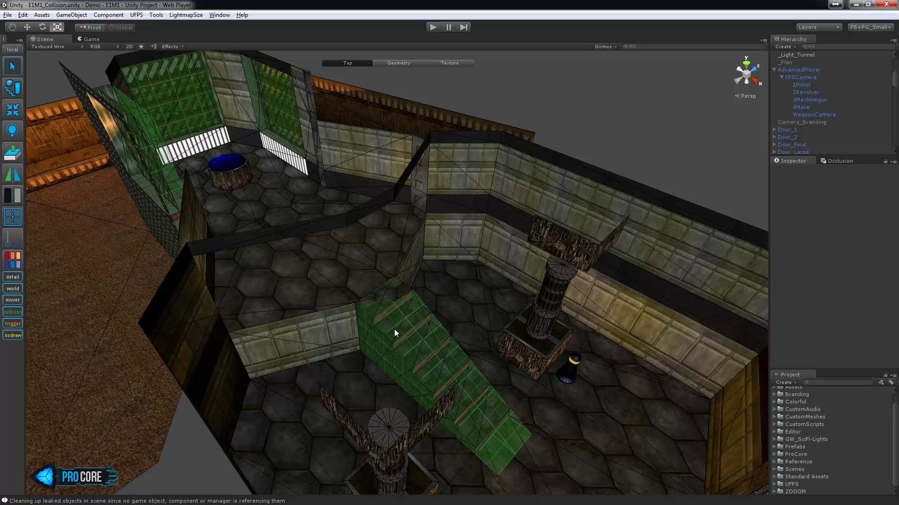
pyautogui.keyDown('alt'); pyautogui.moveTo(417, 316); pyautogui.dragTo(389, 342); pyautogui.keyUp('alt')
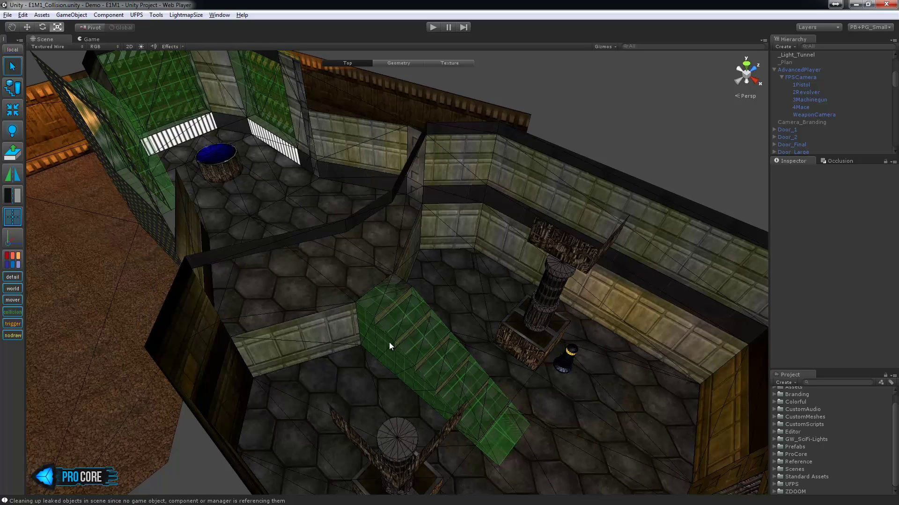
pyautogui.click(393, 326)
pyautogui.press('f')
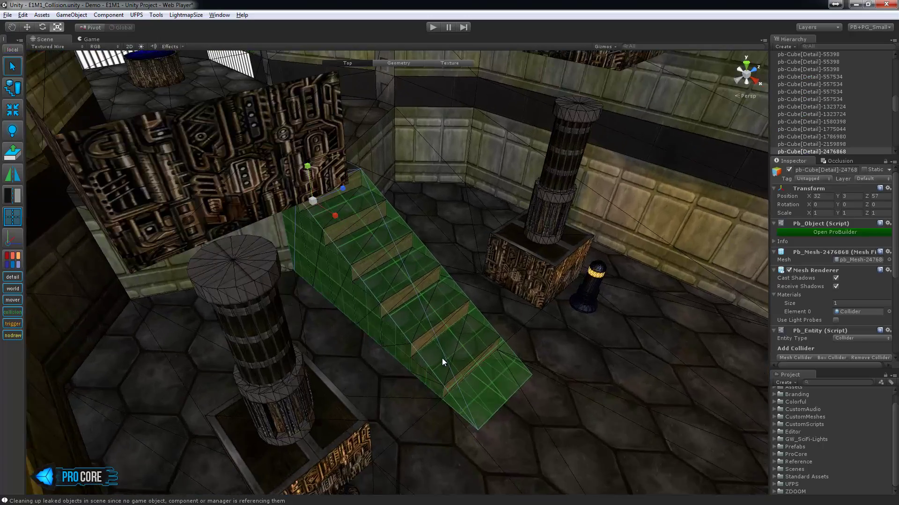
pyautogui.keyDown('alt'); pyautogui.moveTo(442, 358); pyautogui.dragTo(436, 325); pyautogui.keyUp('alt')
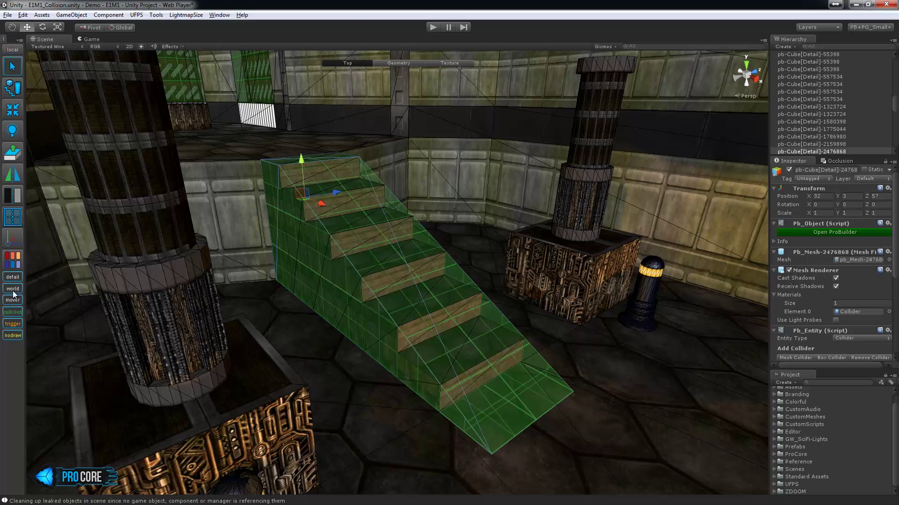
# Step: Hide all detail objects around the staircase collider to check the bare room, and show them again
pyautogui.scroll(-6, 131, 330)
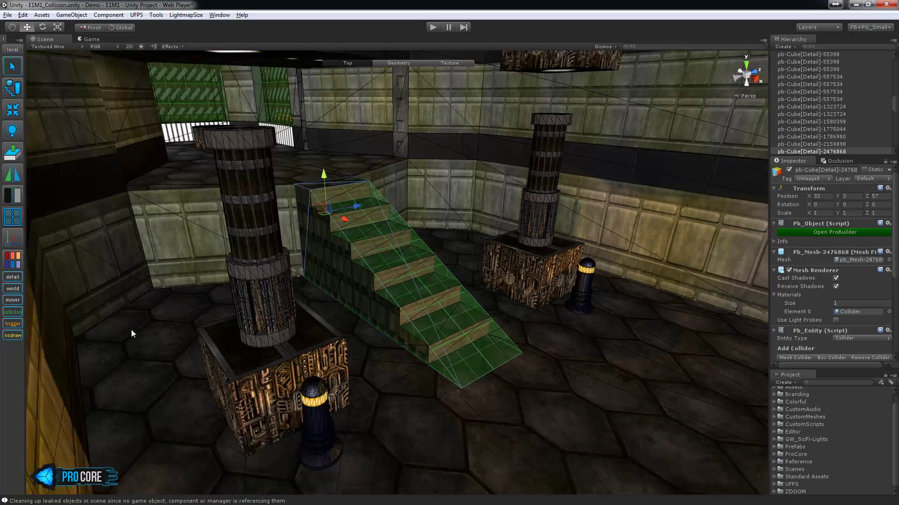
pyautogui.moveTo(168, 328); pyautogui.dragTo(122, 327, button='middle')
pyautogui.click(15, 276)
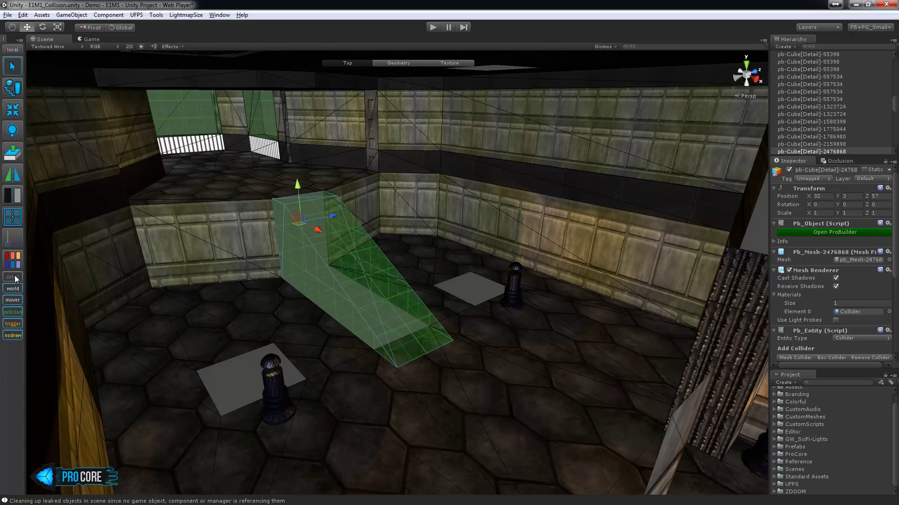
pyautogui.click(15, 276)
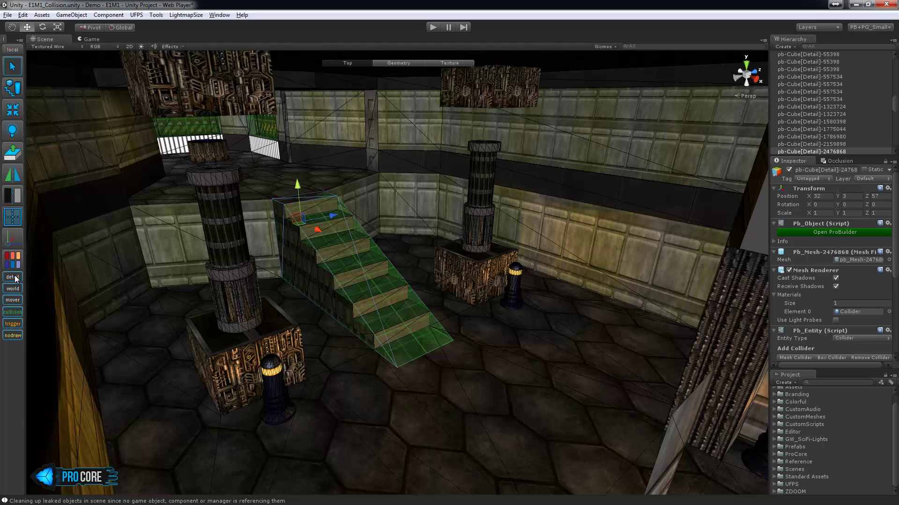
# Step: Hide all world geometry to check what remains around the staircase, and show it again
pyautogui.click(15, 290)
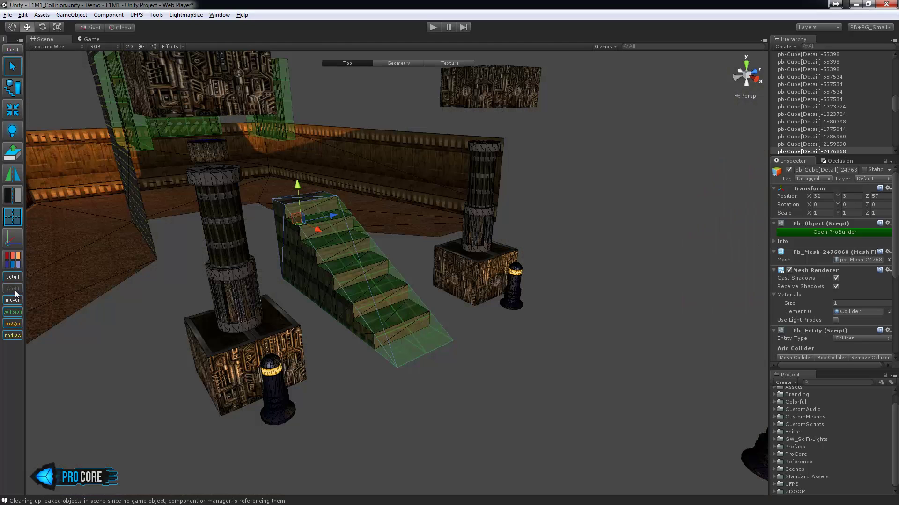
pyautogui.click(13, 288)
pyautogui.scroll(-3, 361, 339)
pyautogui.scroll(2, 360, 338)
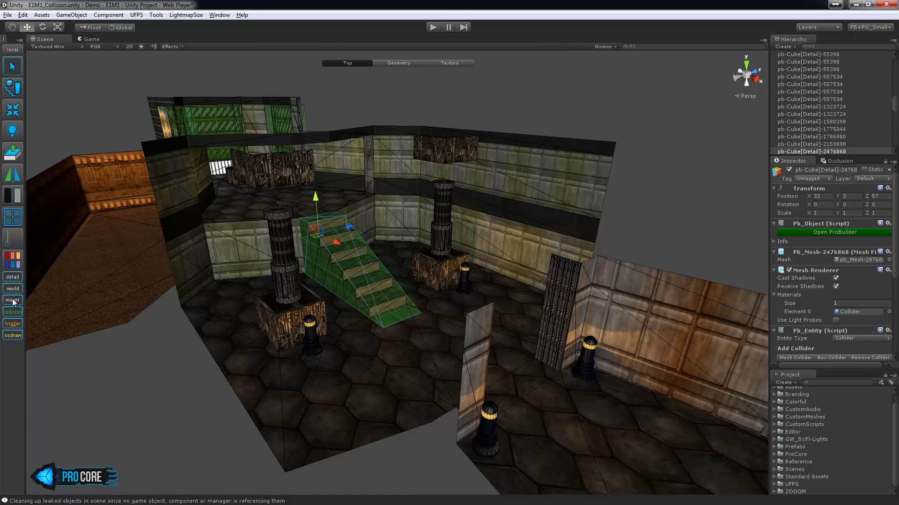
# Step: Hide the mover objects and examine the slime pool area for the missing moving parts
pyautogui.keyDown('alt'); pyautogui.moveTo(253, 307); pyautogui.dragTo(574, 367); pyautogui.keyUp('alt')
pyautogui.scroll(-8, 574, 367)
pyautogui.moveTo(580, 358); pyautogui.dragTo(337, 360, button='middle')
pyautogui.keyDown('alt'); pyautogui.moveTo(533, 343); pyautogui.dragTo(406, 283); pyautogui.keyUp('alt')
pyautogui.scroll(-3, 406, 283)
pyautogui.keyDown('alt'); pyautogui.moveTo(303, 247); pyautogui.dragTo(334, 273); pyautogui.keyUp('alt')
pyautogui.scroll(3, 333, 273)
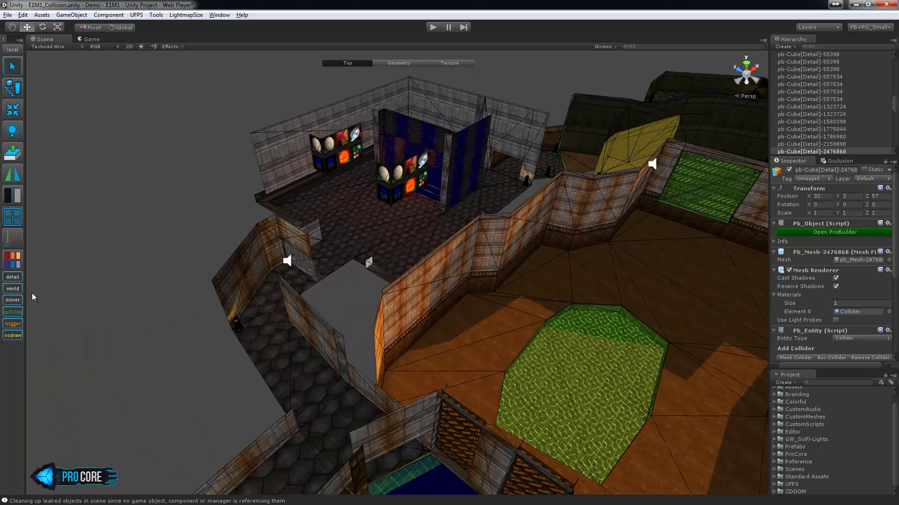
pyautogui.click(13, 301)
pyautogui.click(13, 302)
pyautogui.click(12, 301)
pyautogui.keyDown('alt'); pyautogui.moveTo(678, 264); pyautogui.dragTo(454, 312); pyautogui.keyUp('alt')
pyautogui.scroll(3, 453, 314)
pyautogui.scroll(3, 454, 313)
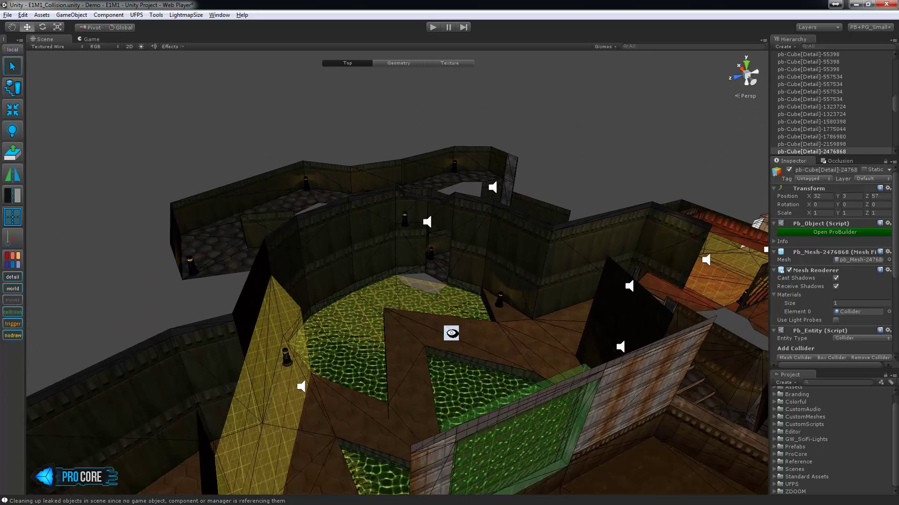
# Step: Toggle the mover objects repeatedly to compare the slime pool area with and without them, leaving them shown
pyautogui.click(12, 300)
pyautogui.click(13, 301)
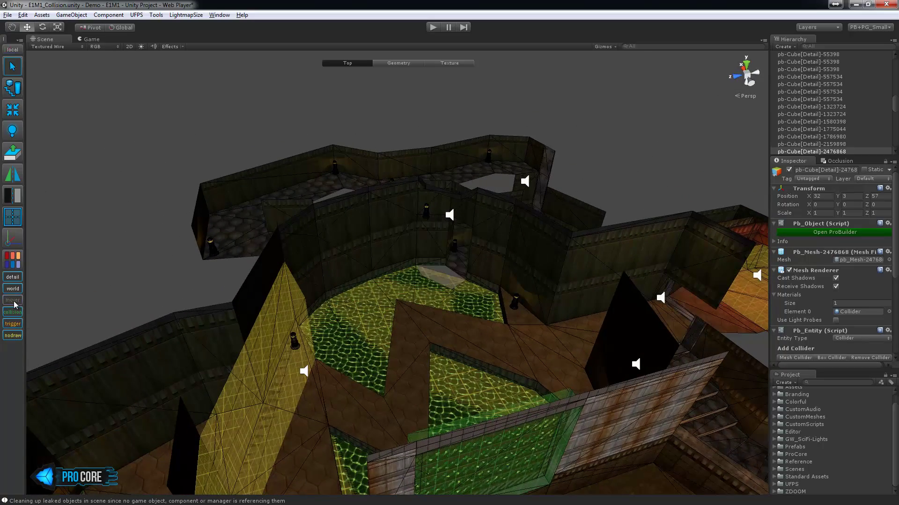
pyautogui.click(13, 301)
pyautogui.click(13, 302)
pyautogui.click(14, 301)
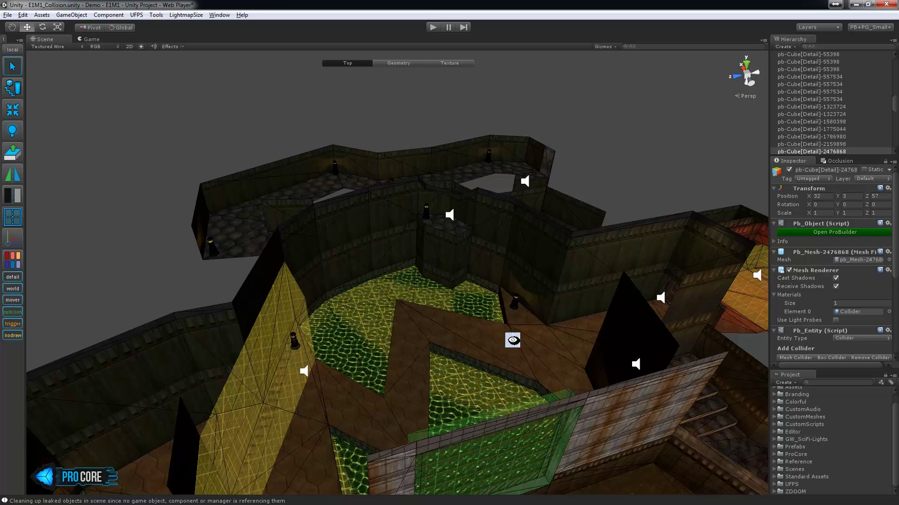
# Step: Toggle the trigger volumes over the slime pools and passage off and on twice, leaving them shown
pyautogui.keyDown('alt'); pyautogui.moveTo(514, 339); pyautogui.dragTo(295, 363); pyautogui.keyUp('alt')
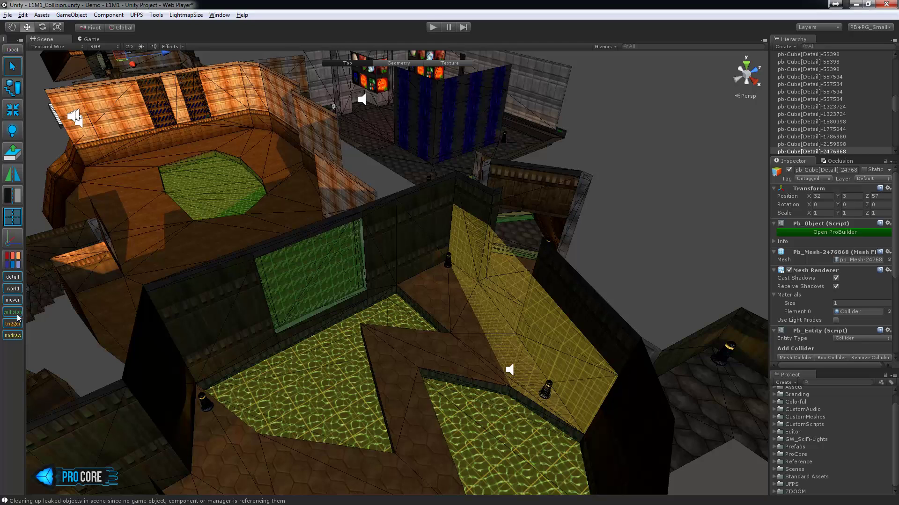
pyautogui.click(15, 325)
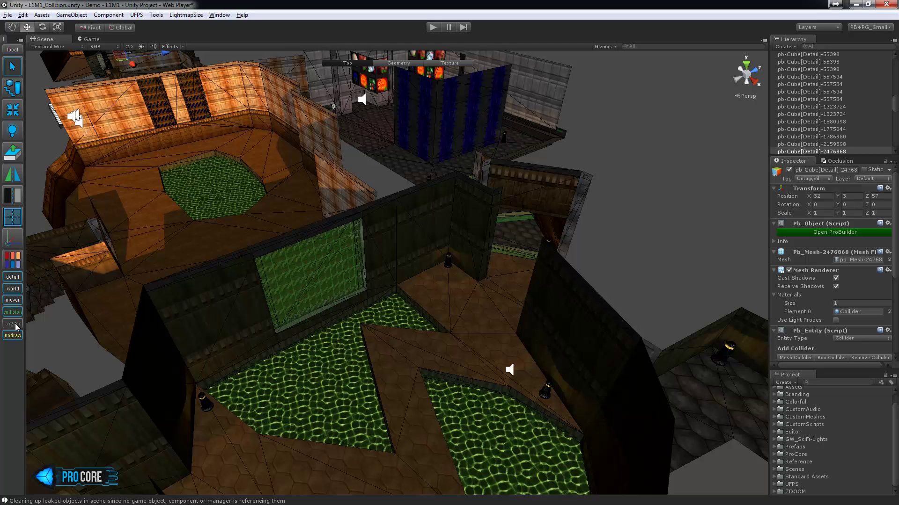
pyautogui.click(13, 324)
pyautogui.click(15, 325)
pyautogui.click(15, 325)
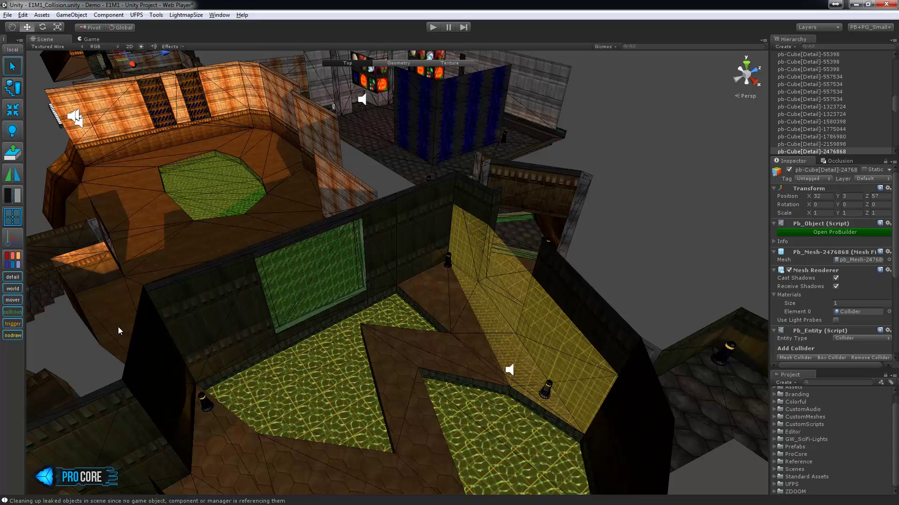
# Step: Examine the NODRAW-textured outer walls of the room with the green window colliders
pyautogui.moveTo(191, 400); pyautogui.dragTo(339, 321, button='middle')
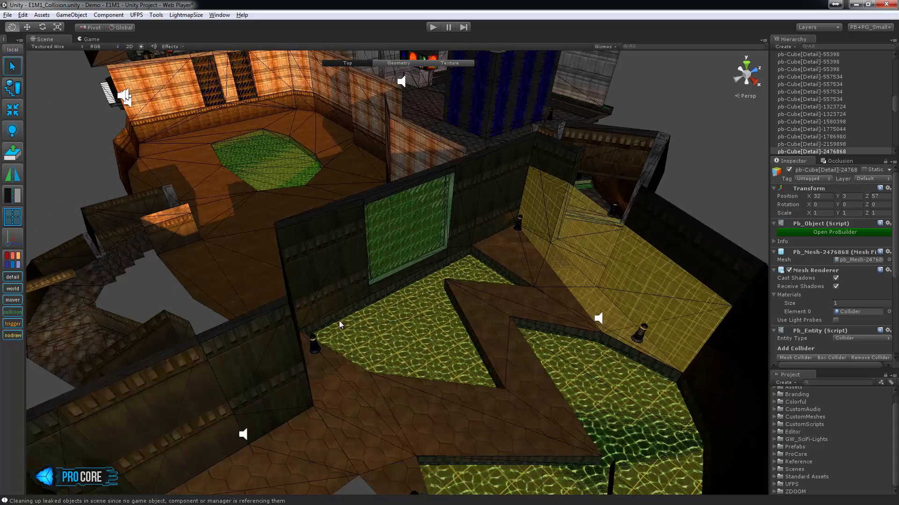
pyautogui.scroll(-5, 345, 332)
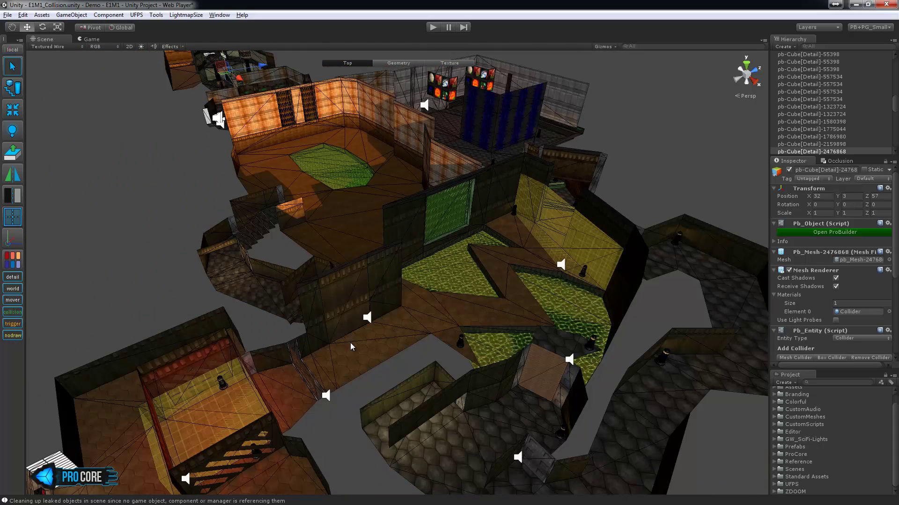
pyautogui.moveTo(325, 381); pyautogui.dragTo(417, 284, button='middle')
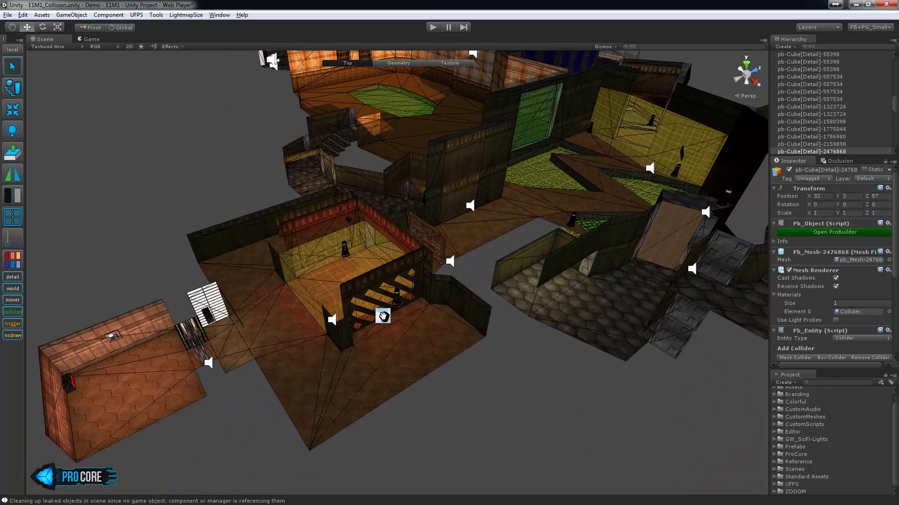
pyautogui.keyDown('alt'); pyautogui.moveTo(382, 315); pyautogui.dragTo(301, 293); pyautogui.keyUp('alt')
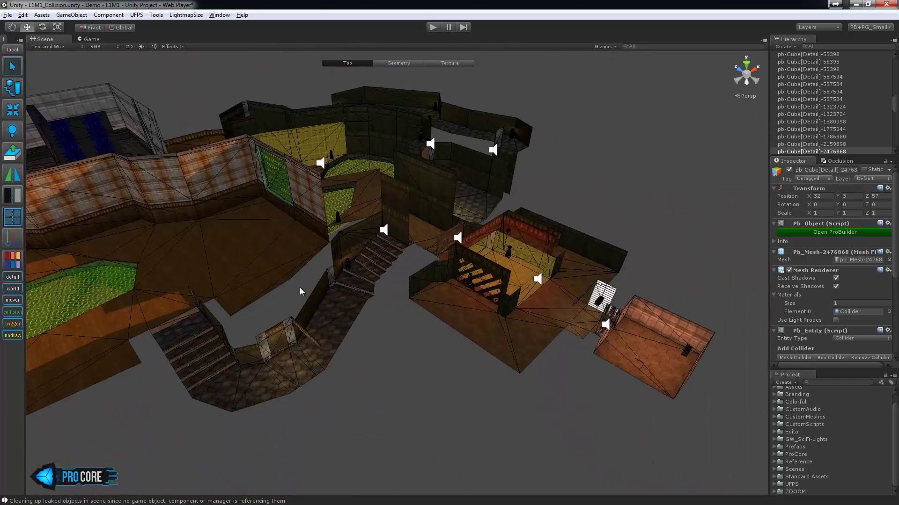
pyautogui.moveTo(201, 337); pyautogui.dragTo(327, 301, button='middle')
pyautogui.keyDown('alt'); pyautogui.moveTo(327, 301); pyautogui.dragTo(375, 295); pyautogui.keyUp('alt')
pyautogui.moveTo(182, 440); pyautogui.dragTo(219, 319, button='middle')
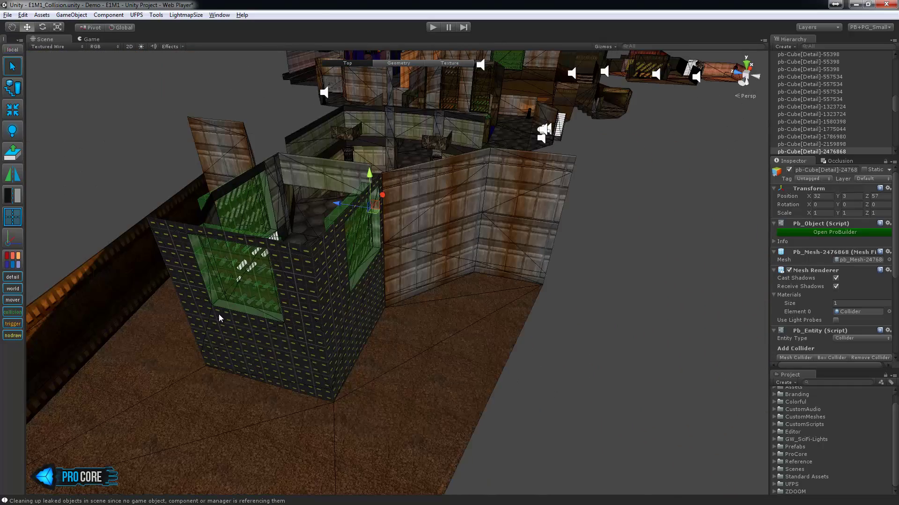
pyautogui.scroll(6, 295, 328)
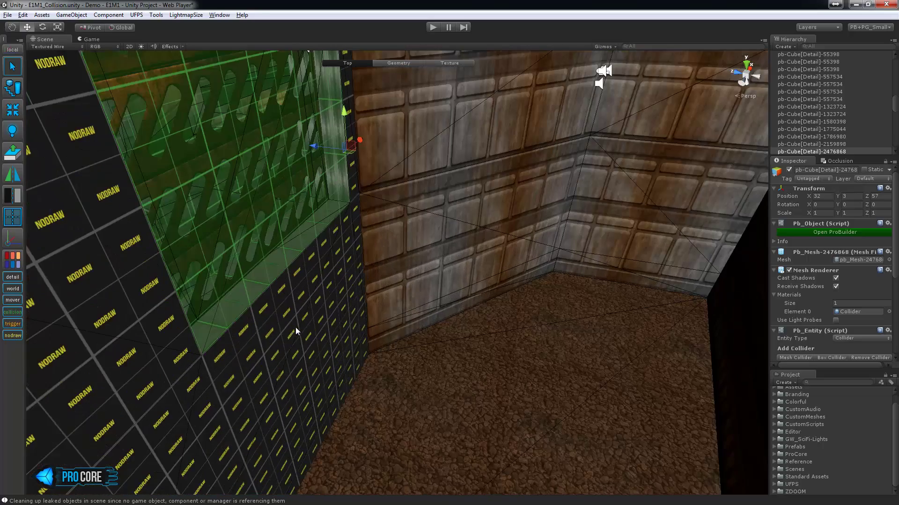
pyautogui.scroll(-3, 299, 326)
pyautogui.moveTo(271, 348); pyautogui.dragTo(288, 341, button='middle')
pyautogui.scroll(-3, 288, 341)
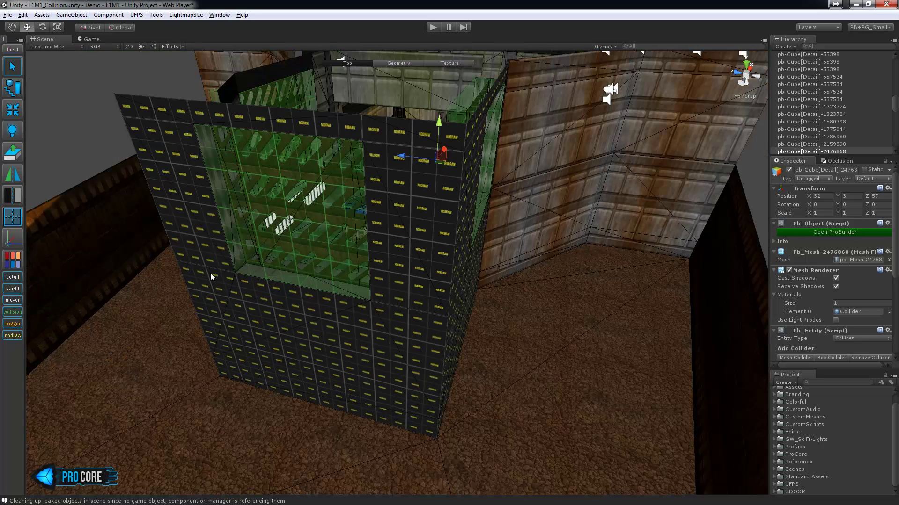
# Step: Hide the NODRAW faces to check the window room without its outer walls, and show them again
pyautogui.click(16, 338)
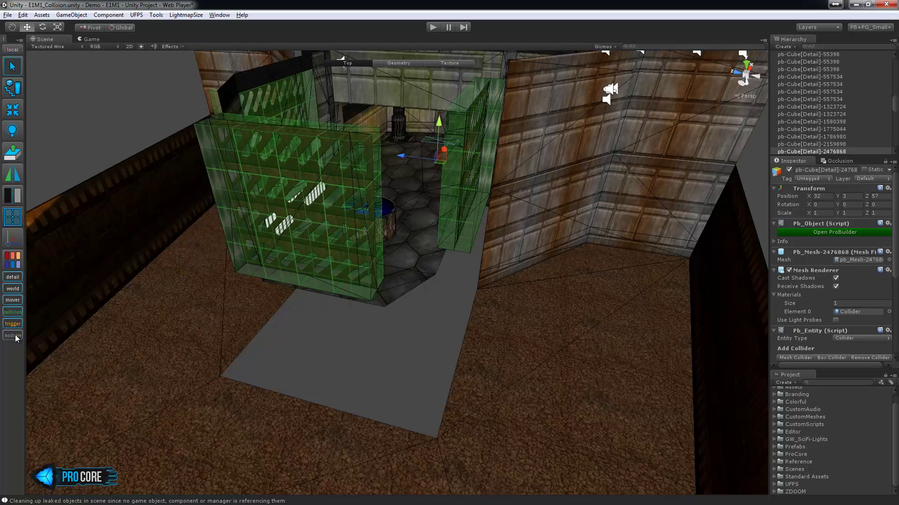
pyautogui.keyDown('alt'); pyautogui.moveTo(407, 304); pyautogui.dragTo(375, 335); pyautogui.keyUp('alt')
pyautogui.moveTo(255, 357); pyautogui.dragTo(316, 322, button='middle')
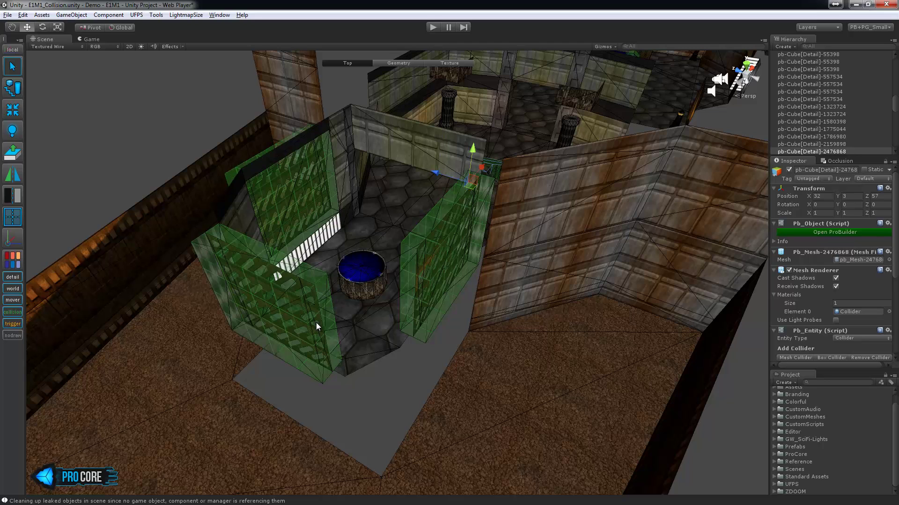
pyautogui.click(13, 336)
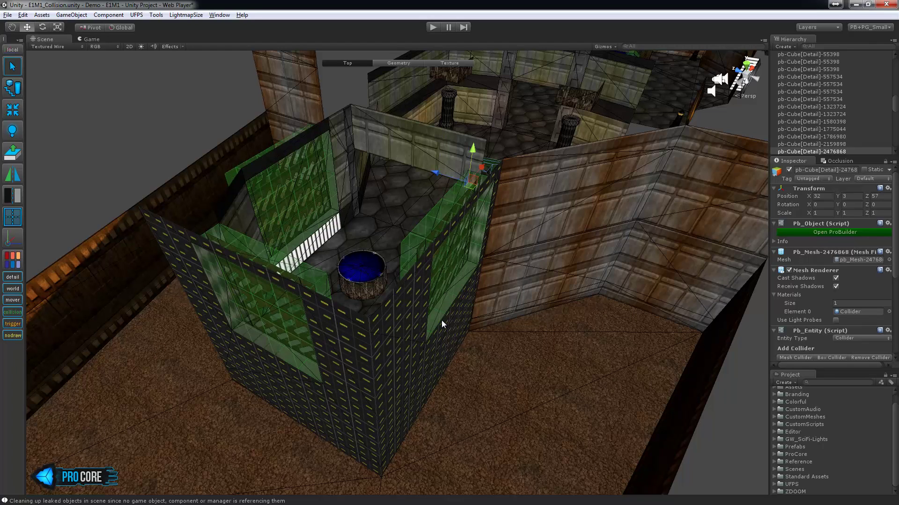
pyautogui.moveTo(442, 320); pyautogui.dragTo(485, 325, button='middle')
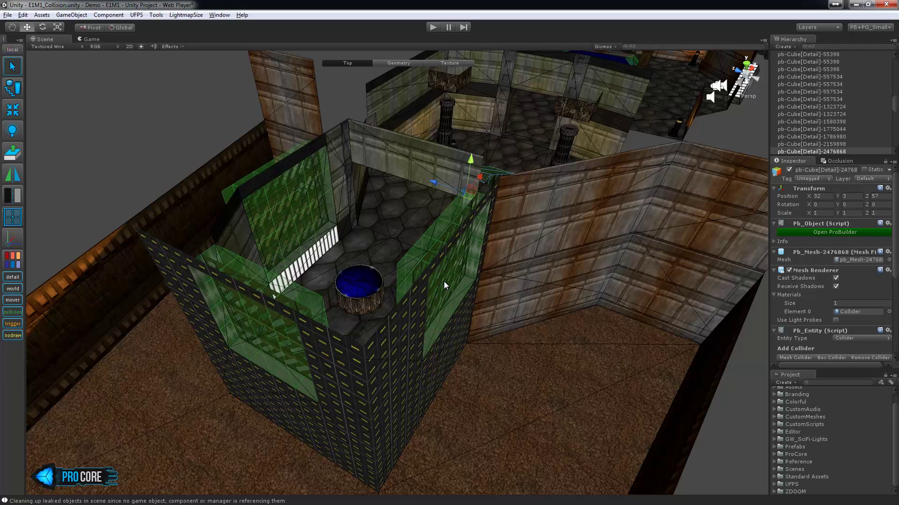
# Step: Frame the staircase collider and try raising the whole object to about Y 4.63, undoing the move
pyautogui.press('alt')
pyautogui.keyDown('alt'); pyautogui.moveTo(507, 268); pyautogui.dragTo(294, 199); pyautogui.keyUp('alt')
pyautogui.press('f')
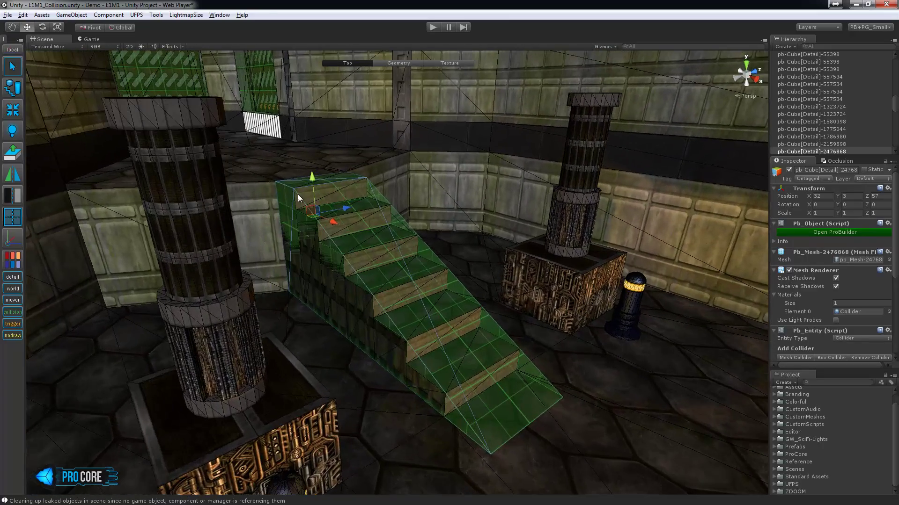
pyautogui.keyDown('alt'); pyautogui.moveTo(398, 266); pyautogui.dragTo(408, 266); pyautogui.keyUp('alt')
pyautogui.moveTo(307, 190); pyautogui.dragTo(316, 119)
pyautogui.hotkey('ctrl', 'z')
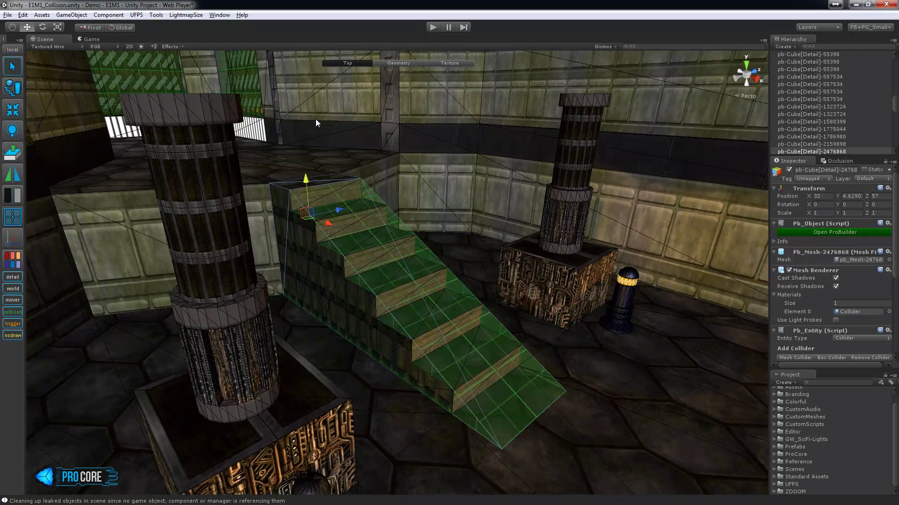
# Step: Try raising the upper vertices of the staircase collider in geometry editing, and undo the change
pyautogui.press('g')
pyautogui.moveTo(250, 161); pyautogui.dragTo(399, 211)
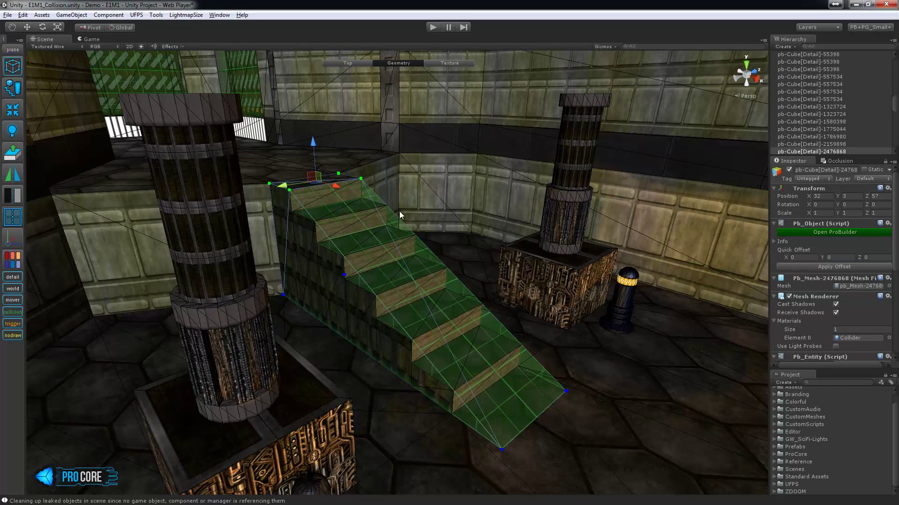
pyautogui.moveTo(311, 143); pyautogui.dragTo(329, 77)
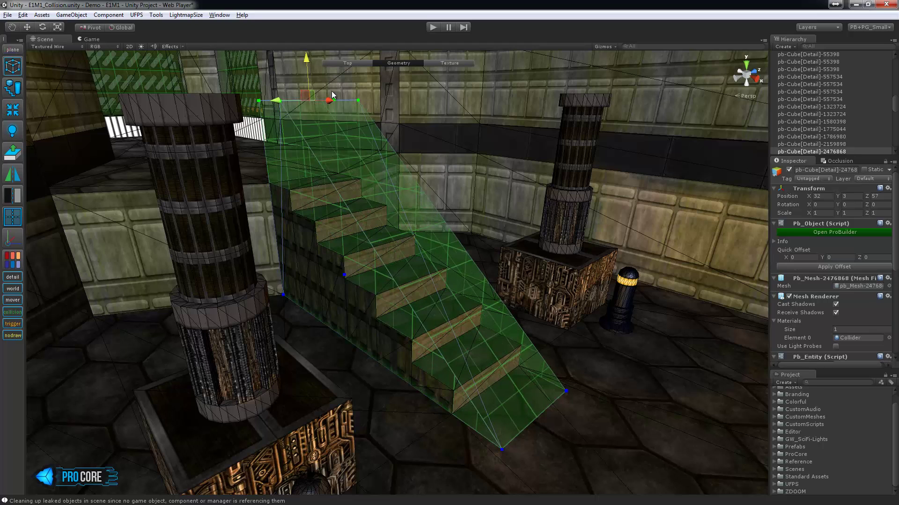
pyautogui.hotkey('ctrl', 'z')
# Step: Try extruding the top face of the staircase collider upward, undo it, and leave geometry editing
pyautogui.press('h')
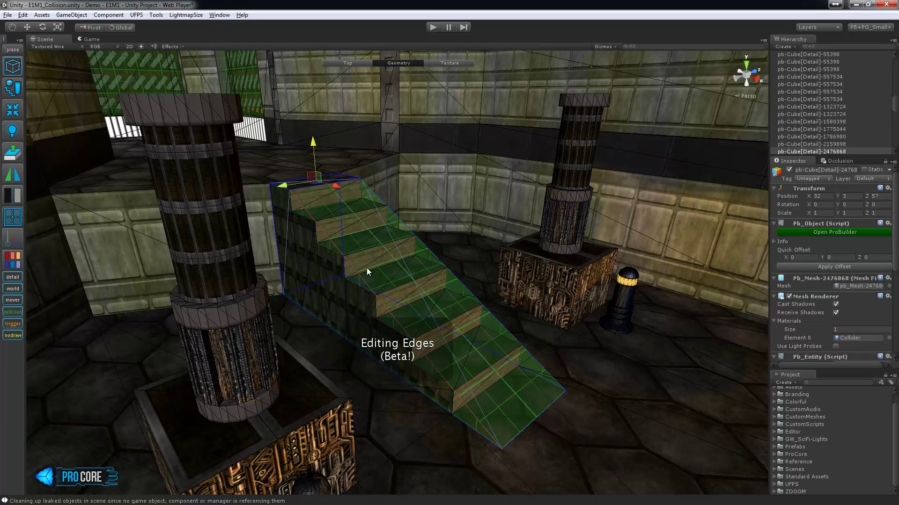
pyautogui.press('h')
pyautogui.click(339, 174)
pyautogui.keyDown('shift'); pyautogui.moveTo(315, 152); pyautogui.dragTo(313, 91); pyautogui.keyUp('shift')
pyautogui.hotkey('ctrl', 'z')
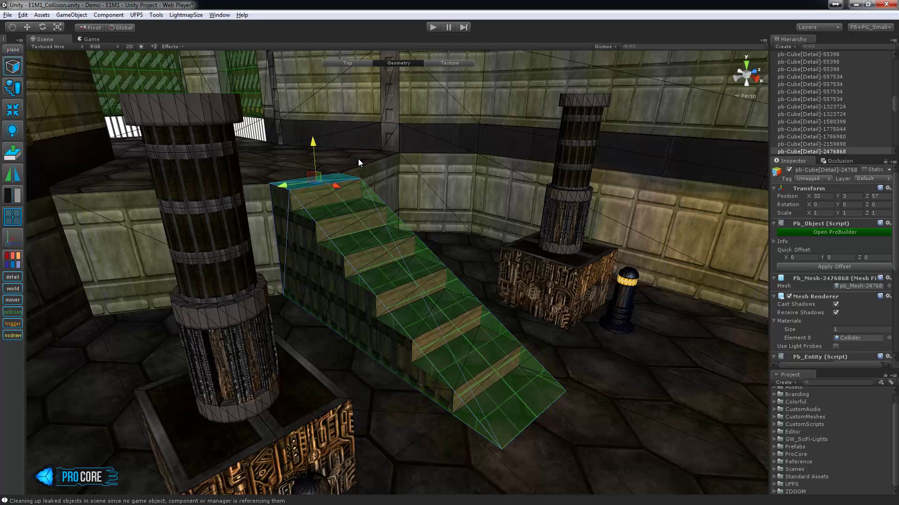
pyautogui.press('Escape')
pyautogui.keyDown('alt'); pyautogui.moveTo(377, 219); pyautogui.dragTo(357, 241); pyautogui.keyUp('alt')
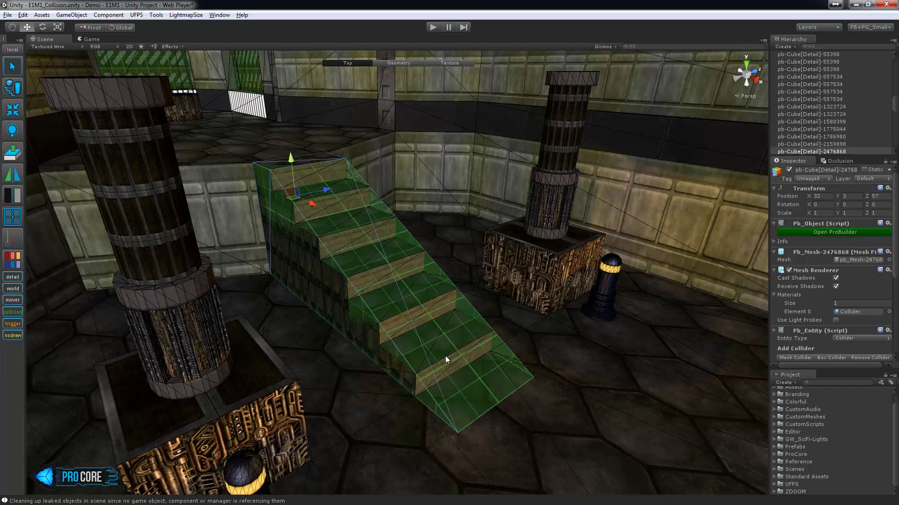
# Step: Toggle the collision objects off and on to compare the staircase with and without its ramp collider
pyautogui.click(14, 312)
pyautogui.keyDown('alt'); pyautogui.moveTo(56, 312); pyautogui.dragTo(159, 300); pyautogui.keyUp('alt')
pyautogui.click(13, 312)
pyautogui.click(13, 312)
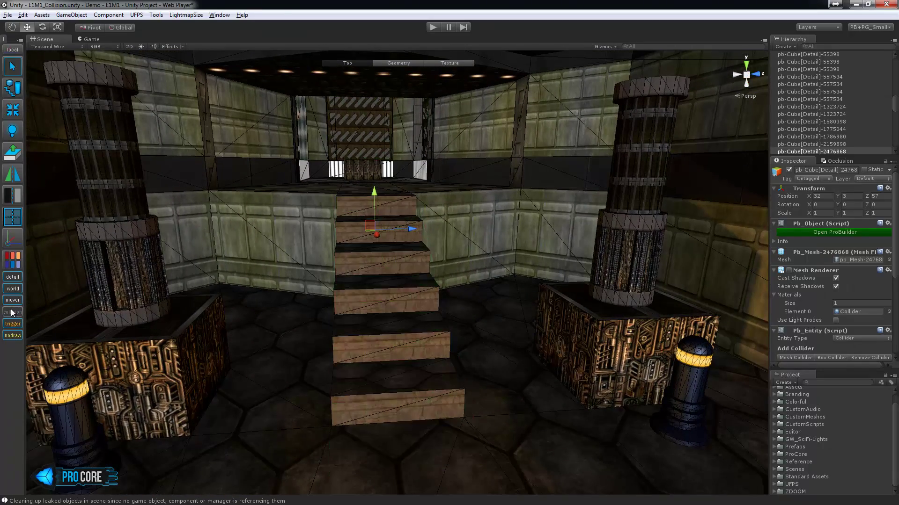
pyautogui.click(13, 312)
pyautogui.keyDown('alt'); pyautogui.moveTo(91, 309); pyautogui.dragTo(289, 300); pyautogui.keyUp('alt')
# Step: Hide the trigger volumes and check the slime-pool room without them
pyautogui.scroll(-10, 325, 327)
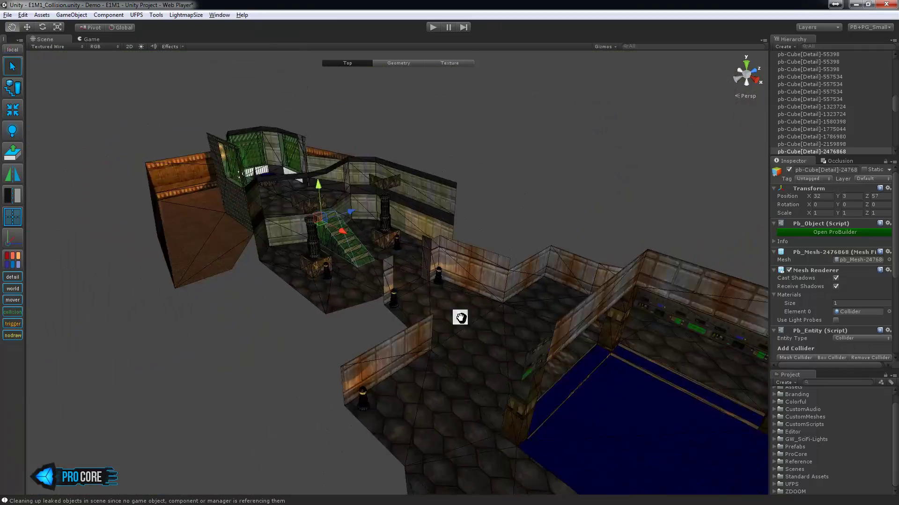
pyautogui.moveTo(461, 318); pyautogui.dragTo(318, 276, button='middle')
pyautogui.scroll(-6, 414, 310)
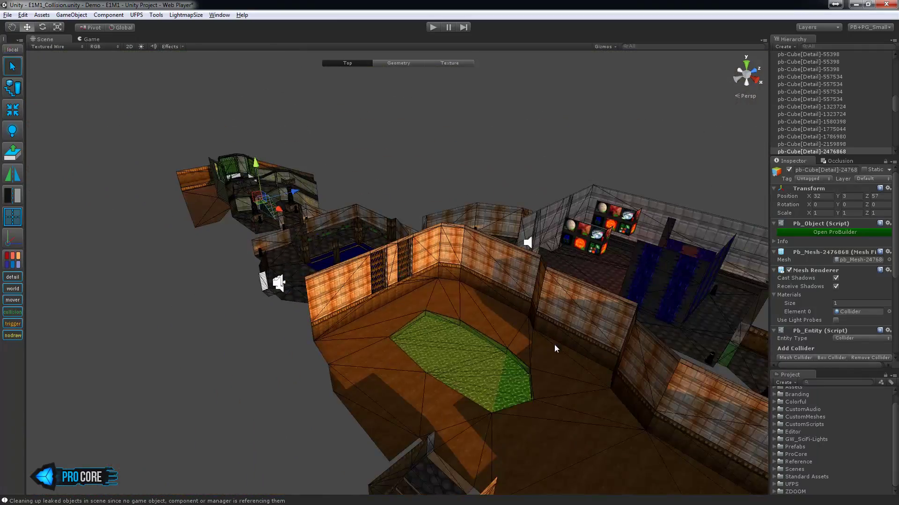
pyautogui.moveTo(554, 345); pyautogui.dragTo(380, 244, button='middle')
pyautogui.scroll(6, 477, 278)
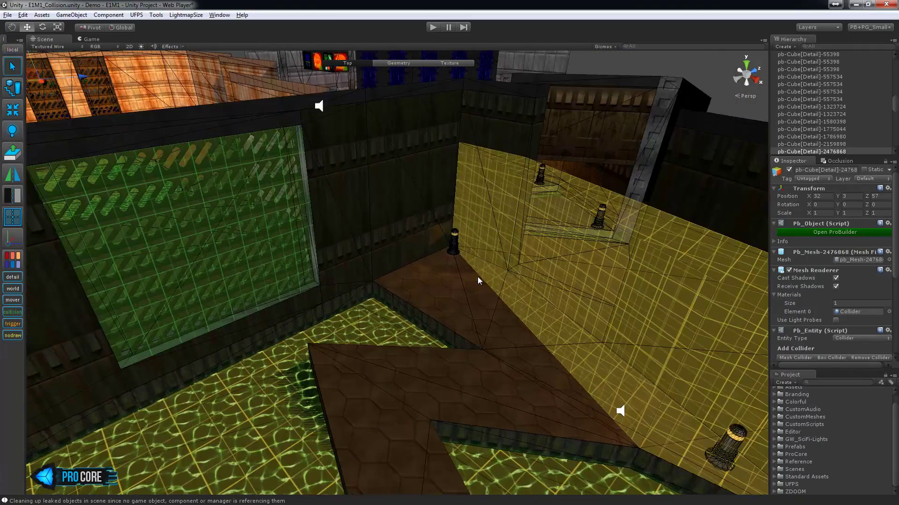
pyautogui.moveTo(478, 278); pyautogui.dragTo(463, 285, button='middle')
pyautogui.scroll(3, 460, 287)
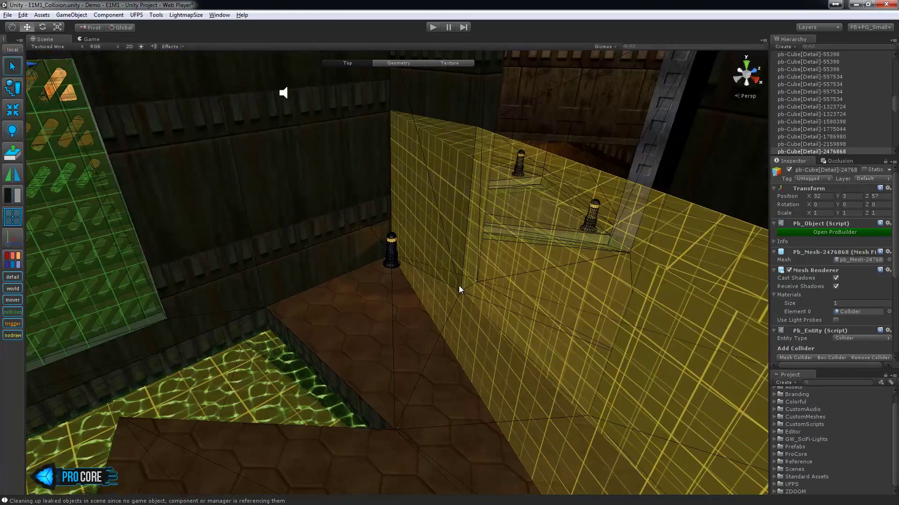
pyautogui.click(13, 325)
pyautogui.click(13, 327)
pyautogui.click(14, 328)
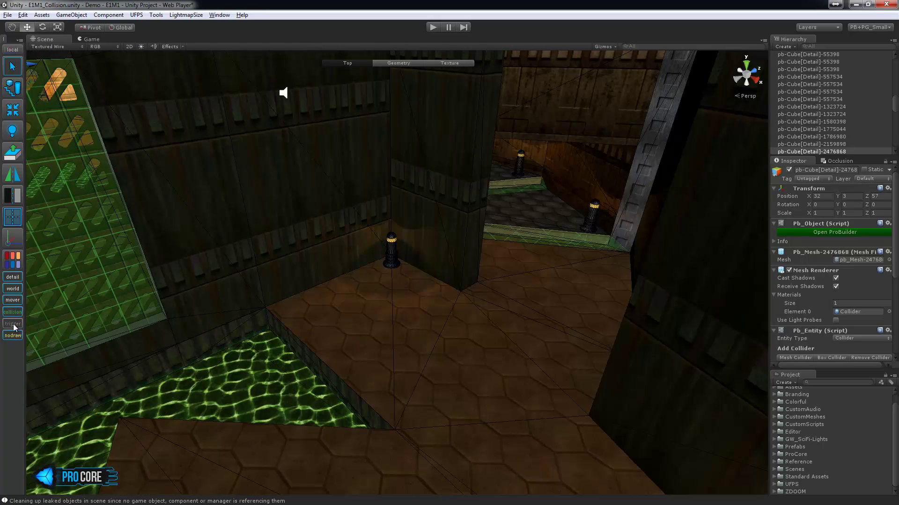
# Step: Frame the staircase collider again and hide the collision objects to examine the bare steps
pyautogui.scroll(-8, 180, 180)
pyautogui.moveTo(187, 187); pyautogui.dragTo(316, 345, button='middle')
pyautogui.scroll(-3, 316, 342)
pyautogui.moveTo(200, 256); pyautogui.dragTo(323, 321, button='middle')
pyautogui.press('f')
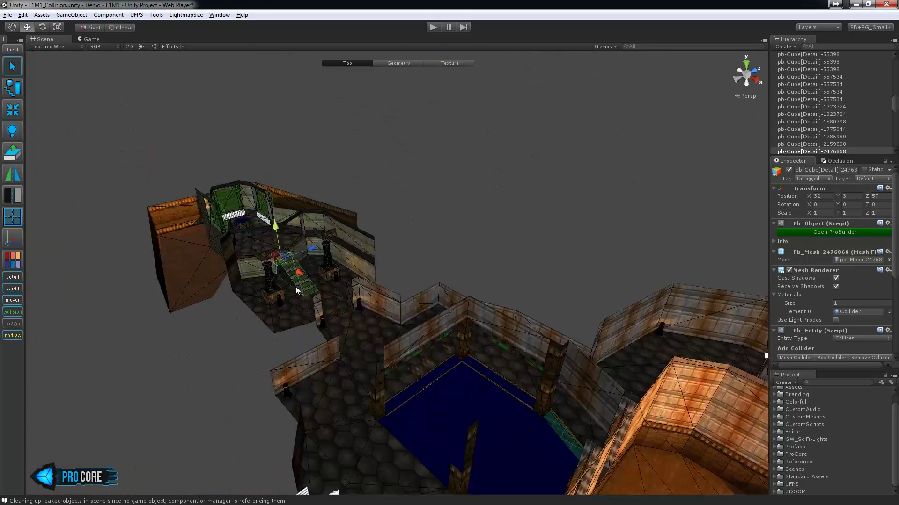
pyautogui.keyDown('alt'); pyautogui.moveTo(325, 322); pyautogui.dragTo(481, 354); pyautogui.keyUp('alt')
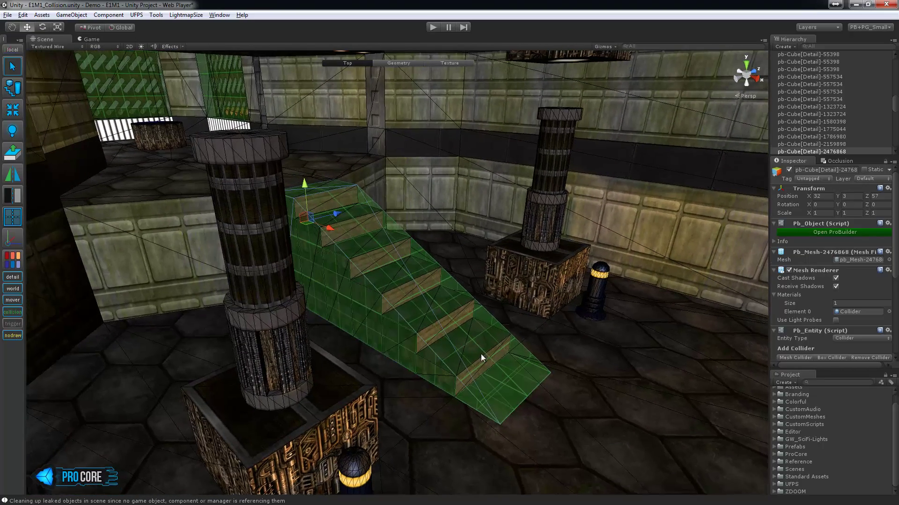
pyautogui.click(17, 313)
pyautogui.scroll(5, 431, 315)
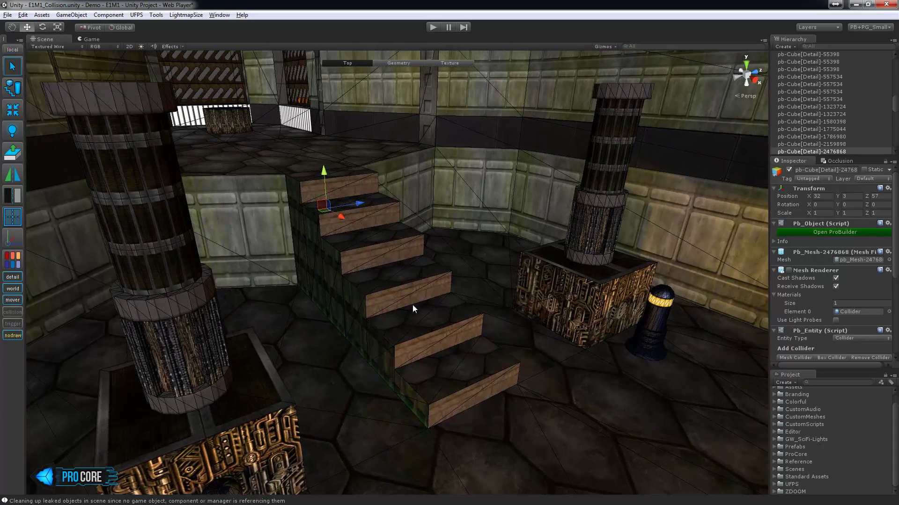
pyautogui.keyDown('alt'); pyautogui.moveTo(292, 173); pyautogui.dragTo(302, 190); pyautogui.keyUp('alt')
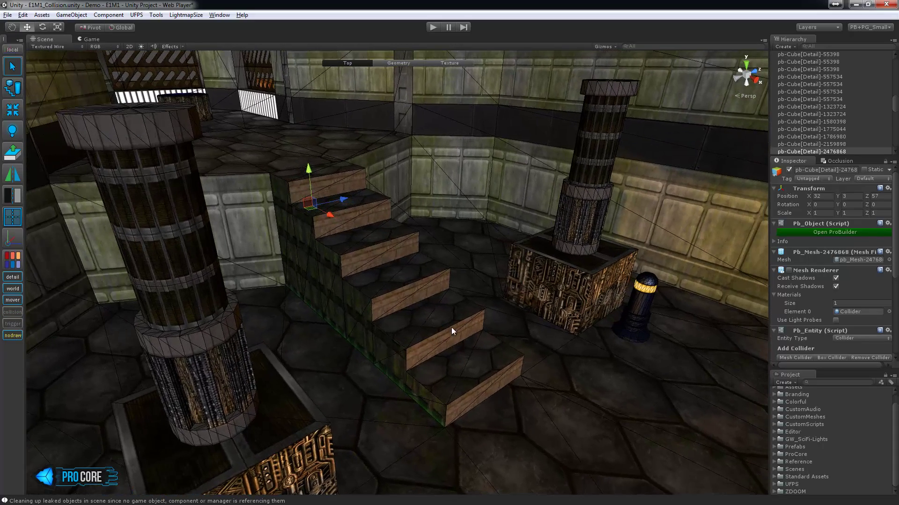
# Step: Select the detail stairs mesh, then show the collision objects and select the ramp collider over the stairs
pyautogui.click(321, 292)
pyautogui.keyDown('alt'); pyautogui.moveTo(321, 292); pyautogui.dragTo(420, 324); pyautogui.keyUp('alt')
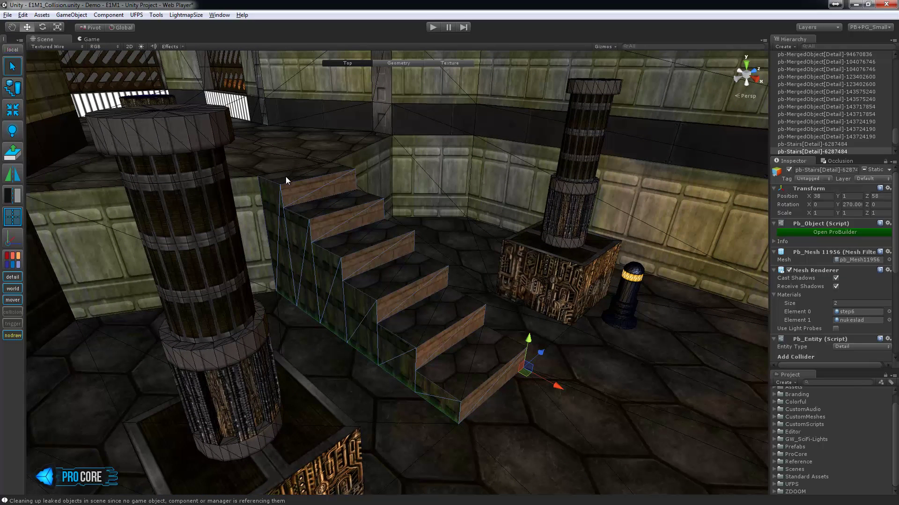
pyautogui.click(13, 311)
pyautogui.click(429, 323)
pyautogui.keyDown('alt'); pyautogui.moveTo(441, 311); pyautogui.dragTo(468, 347); pyautogui.keyUp('alt')
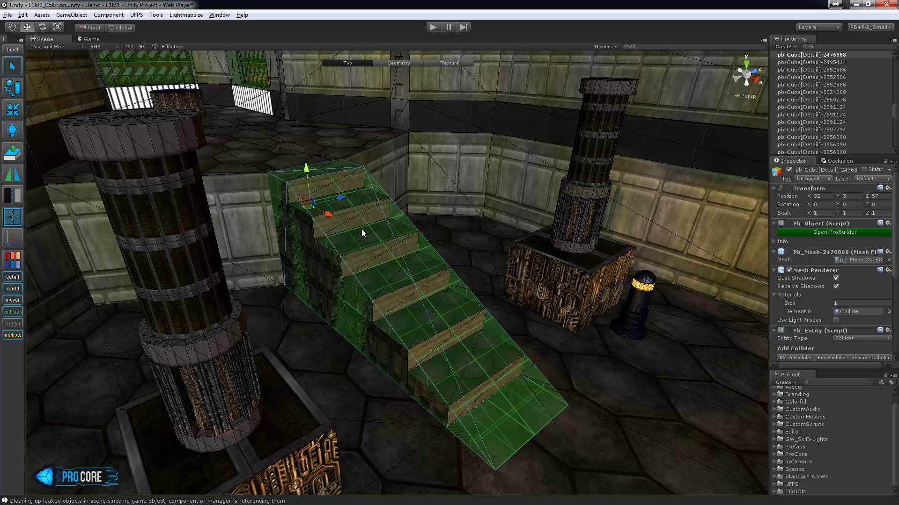
# Step: Select and frame the collider covering the window grate and examine how it fills the opening
pyautogui.click(256, 77)
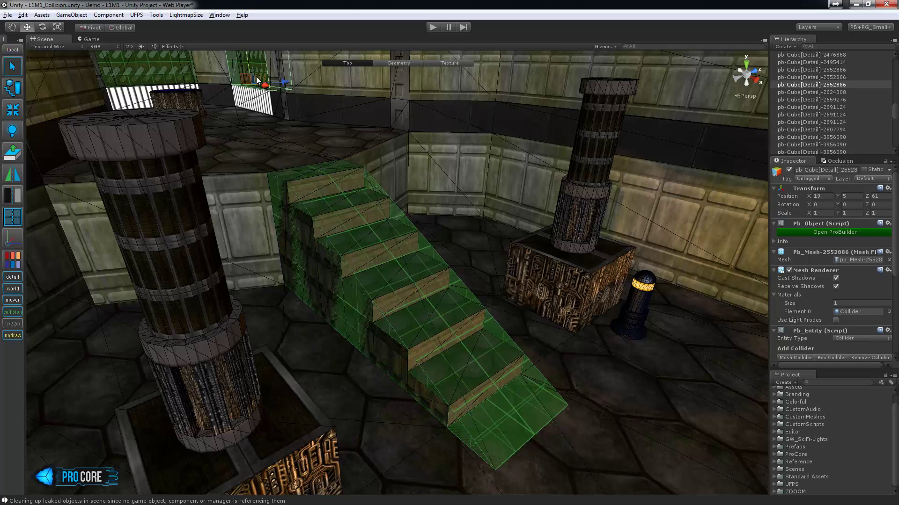
pyautogui.press('f')
pyautogui.keyDown('alt'); pyautogui.moveTo(286, 142); pyautogui.dragTo(465, 273); pyautogui.keyUp('alt')
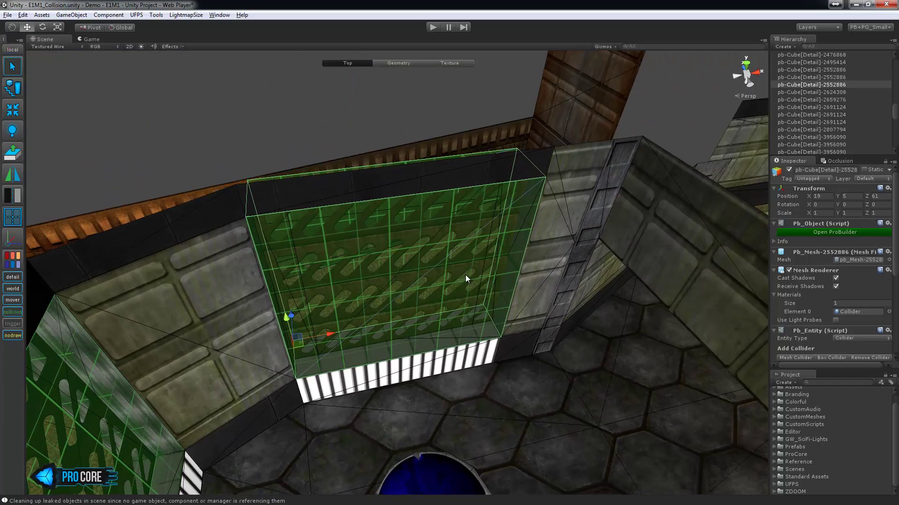
pyautogui.keyDown('alt'); pyautogui.moveTo(522, 297); pyautogui.dragTo(487, 288); pyautogui.keyUp('alt')
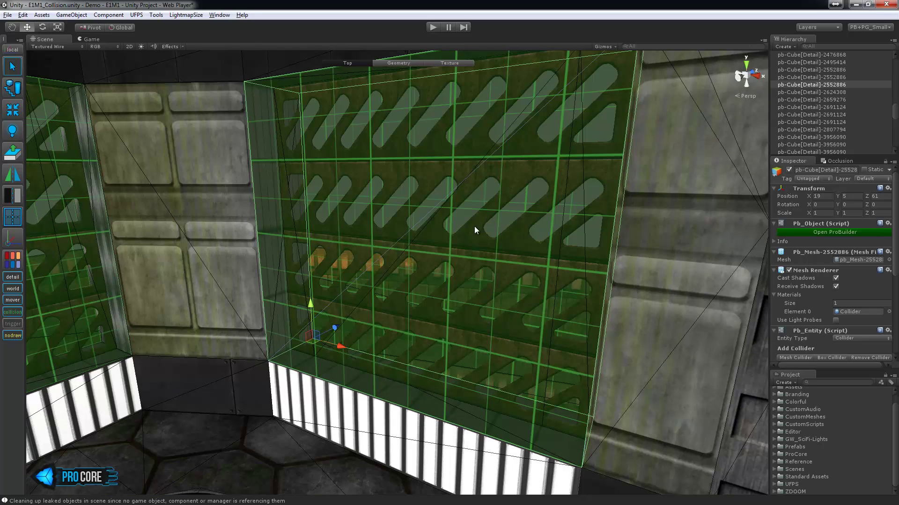
# Step: With the collision objects hidden, deactivate the window grate to check the open window, then reactivate it and show the collision objects
pyautogui.click(15, 311)
pyautogui.click(427, 175)
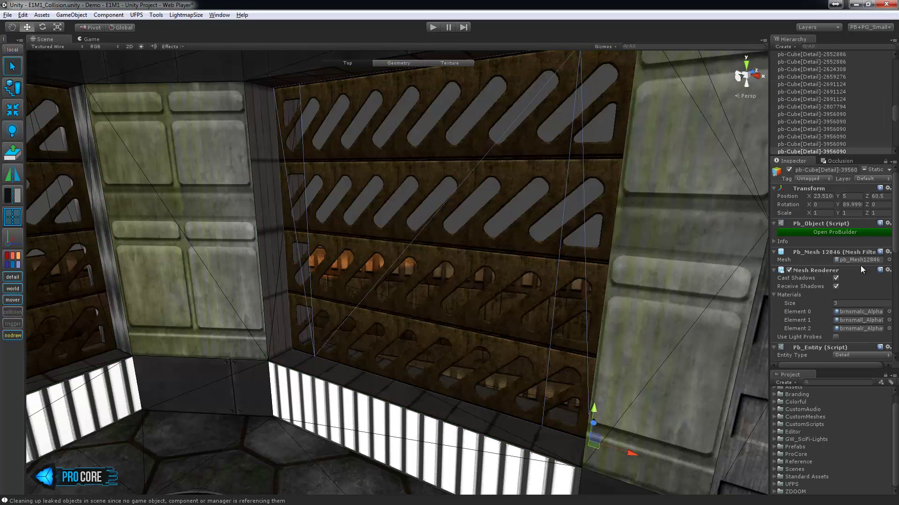
pyautogui.click(789, 170)
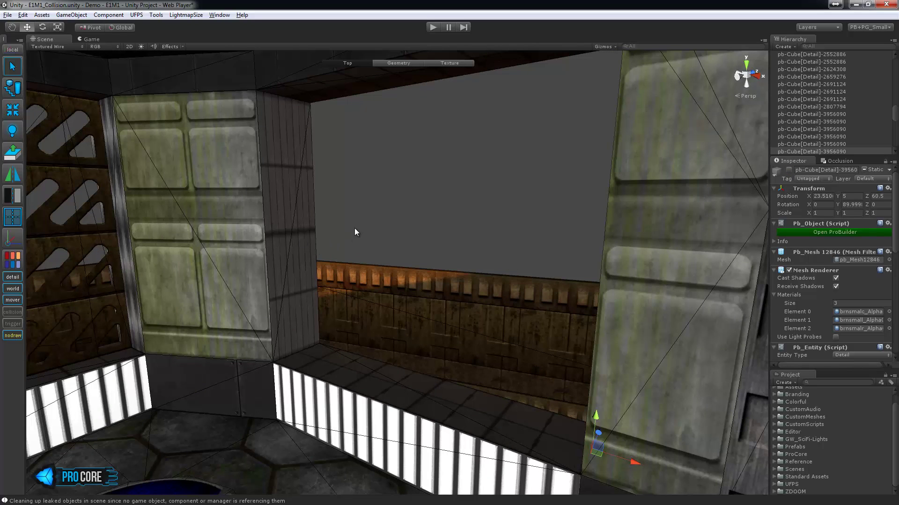
pyautogui.keyDown('alt'); pyautogui.moveTo(446, 254); pyautogui.dragTo(439, 270); pyautogui.keyUp('alt')
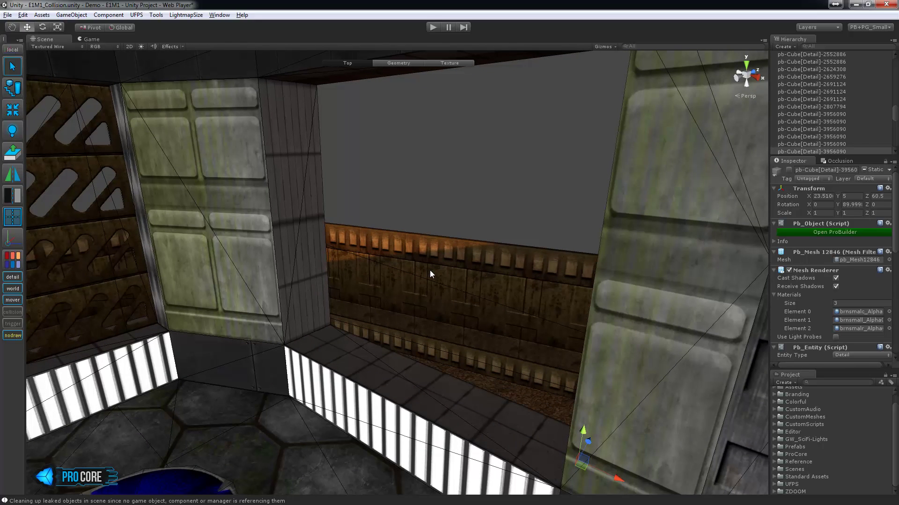
pyautogui.click(789, 170)
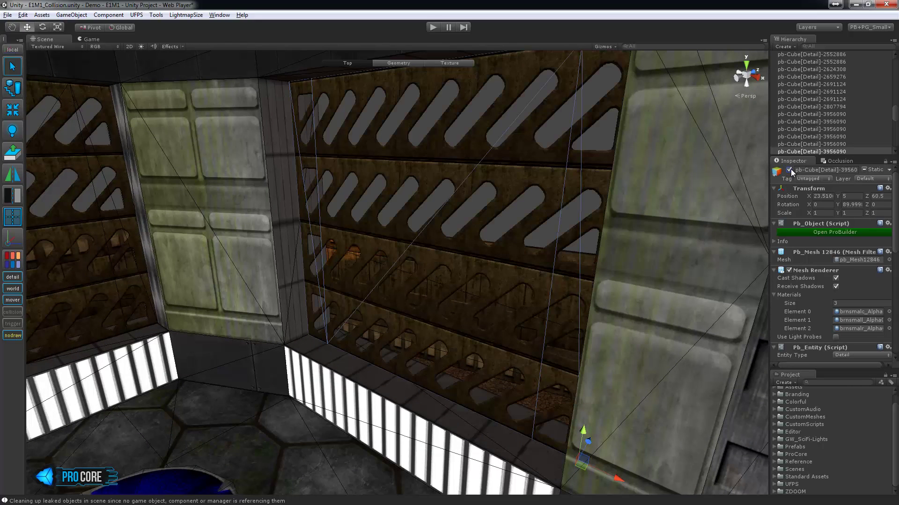
pyautogui.click(12, 313)
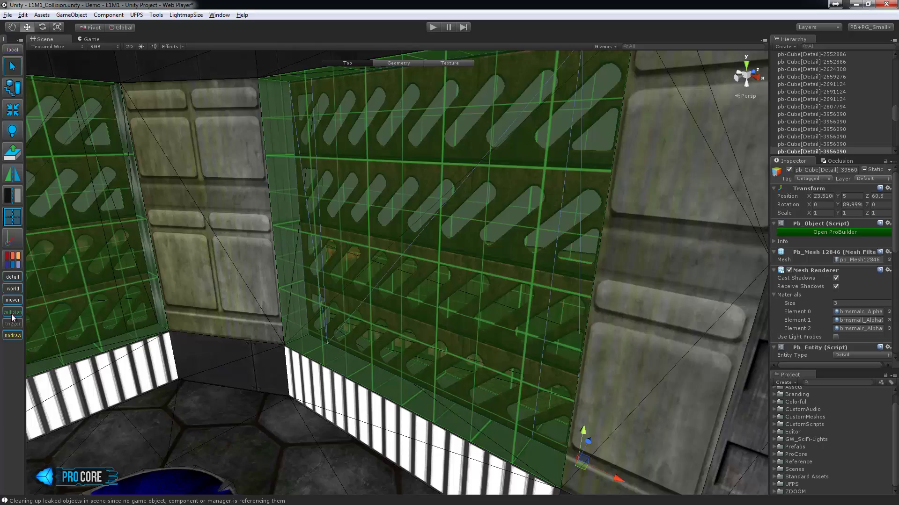
# Step: Select the collider of the adjacent window, examine its shape from above, and check its collider component
pyautogui.moveTo(313, 303)
pyautogui.keyDown('alt'); pyautogui.mouseDown()
pyautogui.moveTo(242, 310)
pyautogui.moveTo(313, 311)
pyautogui.mouseUp(); pyautogui.keyUp('alt')
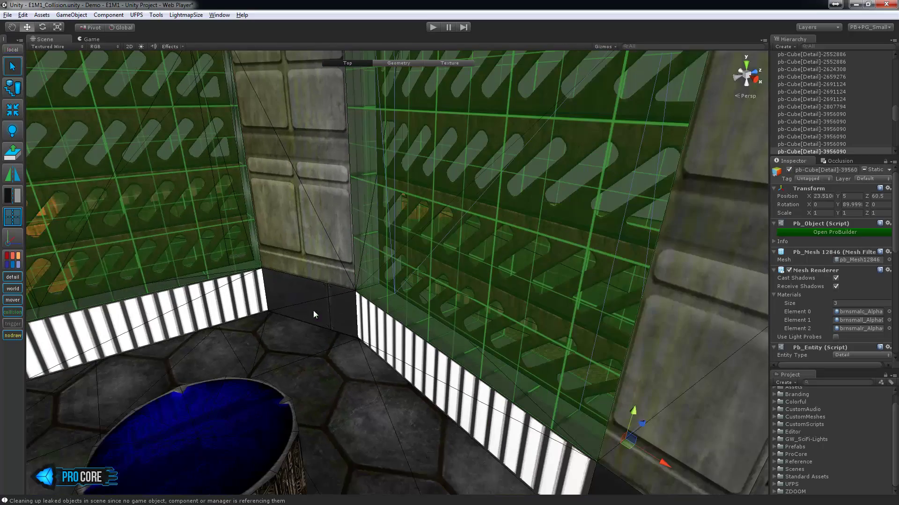
pyautogui.click(198, 234)
pyautogui.keyDown('alt'); pyautogui.moveTo(315, 255); pyautogui.dragTo(382, 336); pyautogui.keyUp('alt')
pyautogui.scroll(-3, 382, 336)
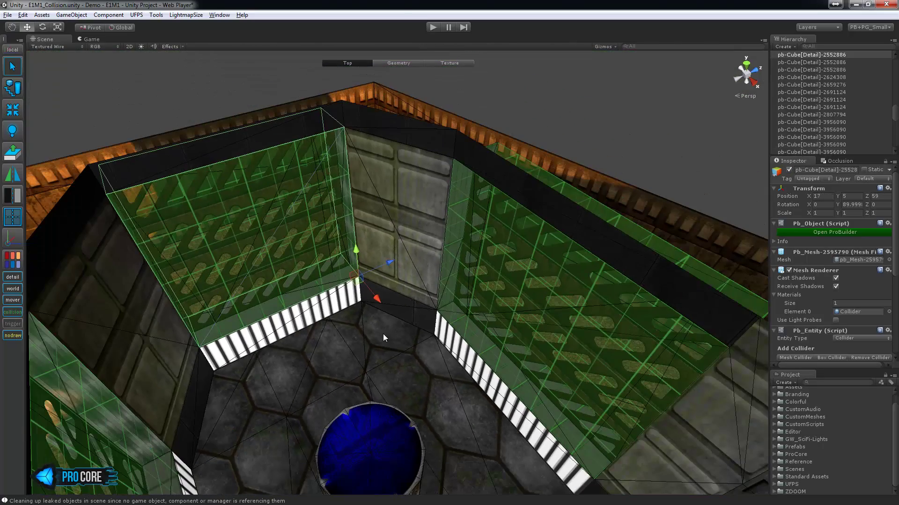
pyautogui.keyDown('alt'); pyautogui.moveTo(257, 216); pyautogui.dragTo(339, 323); pyautogui.keyUp('alt')
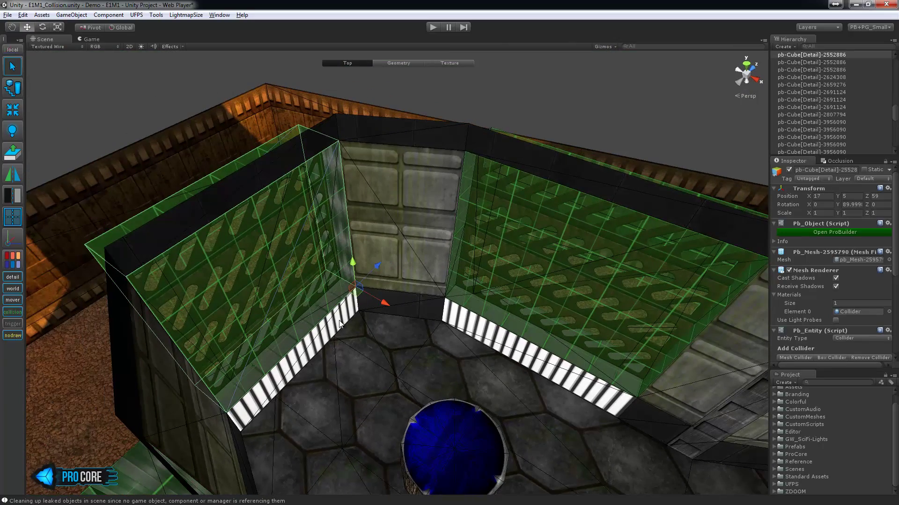
pyautogui.keyDown('alt'); pyautogui.moveTo(239, 247); pyautogui.dragTo(286, 217); pyautogui.keyUp('alt')
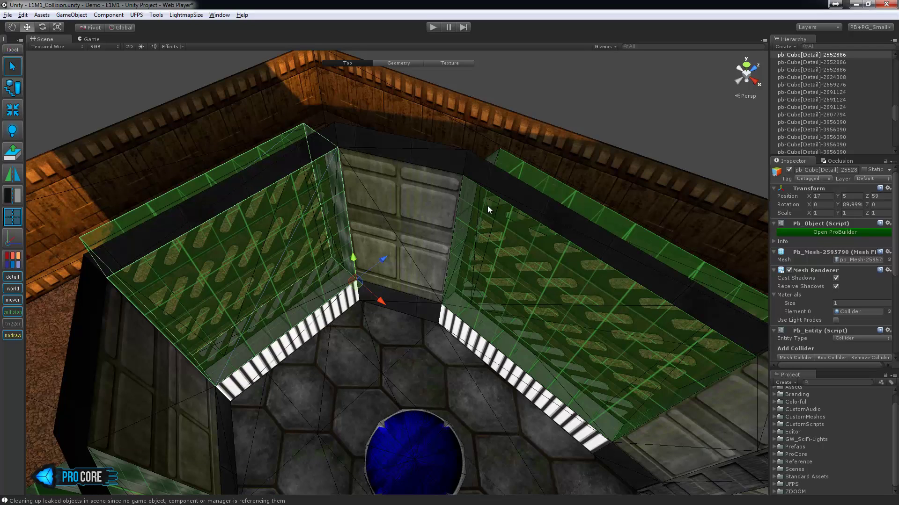
pyautogui.scroll(-3, 842, 288)
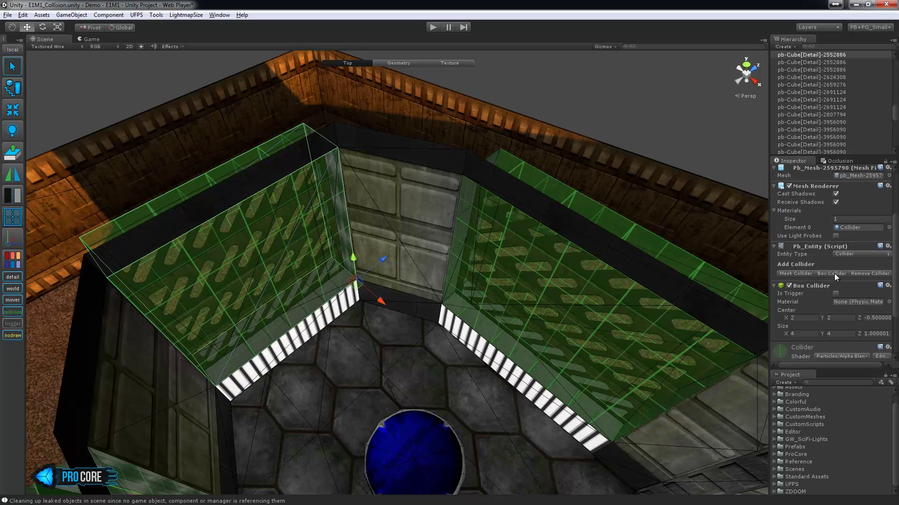
# Step: Select the ramp collider over the staircase and check which collider component it uses
pyautogui.moveTo(515, 380); pyautogui.dragTo(403, 323, button='middle')
pyautogui.scroll(-3, 468, 374)
pyautogui.moveTo(525, 401); pyautogui.dragTo(304, 131, button='middle')
pyautogui.keyDown('alt'); pyautogui.moveTo(398, 281); pyautogui.dragTo(365, 245); pyautogui.keyUp('alt')
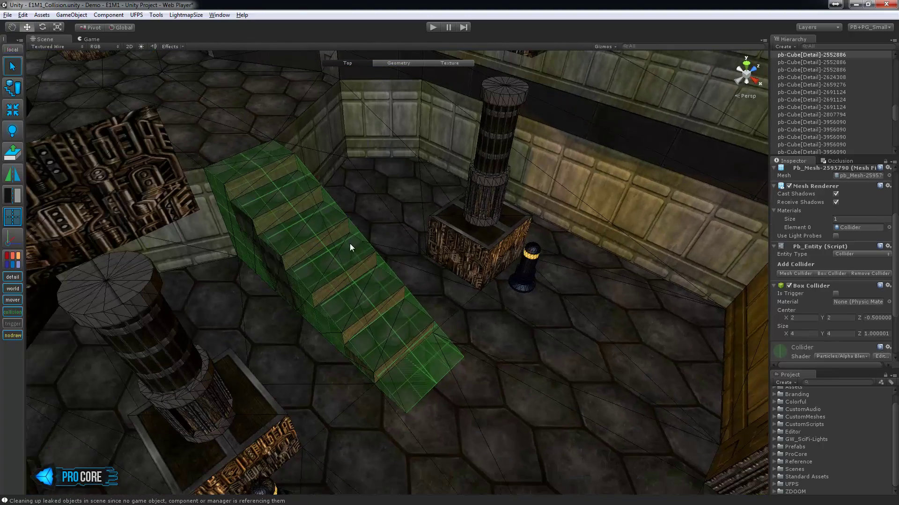
pyautogui.click(350, 243)
pyautogui.keyDown('alt'); pyautogui.moveTo(391, 305); pyautogui.dragTo(378, 276); pyautogui.keyUp('alt')
pyautogui.scroll(2, 329, 238)
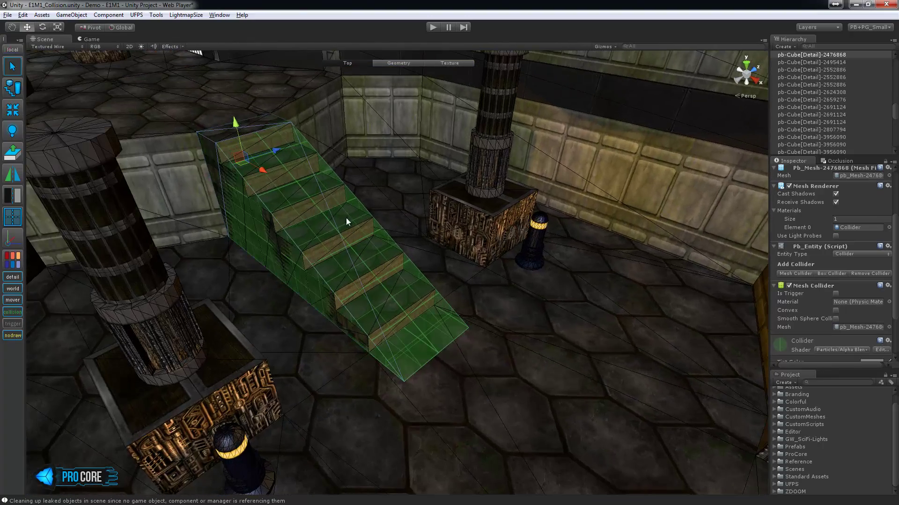
# Step: Try lowering the top vertices of the box-shaped window collider in geometry editing, undo the change, and leave geometry editing
pyautogui.scroll(-3, 347, 218)
pyautogui.moveTo(299, 136); pyautogui.dragTo(522, 397, button='middle')
pyautogui.scroll(-1, 522, 397)
pyautogui.click(366, 189)
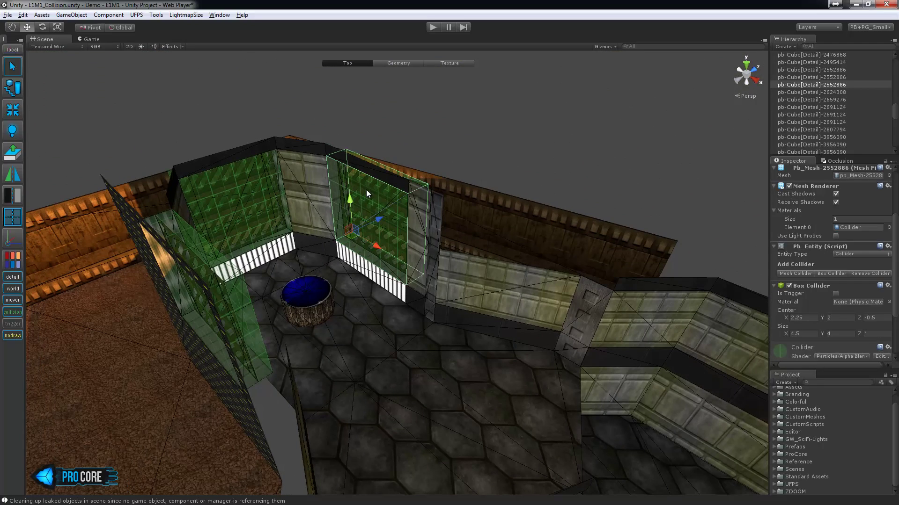
pyautogui.press('g')
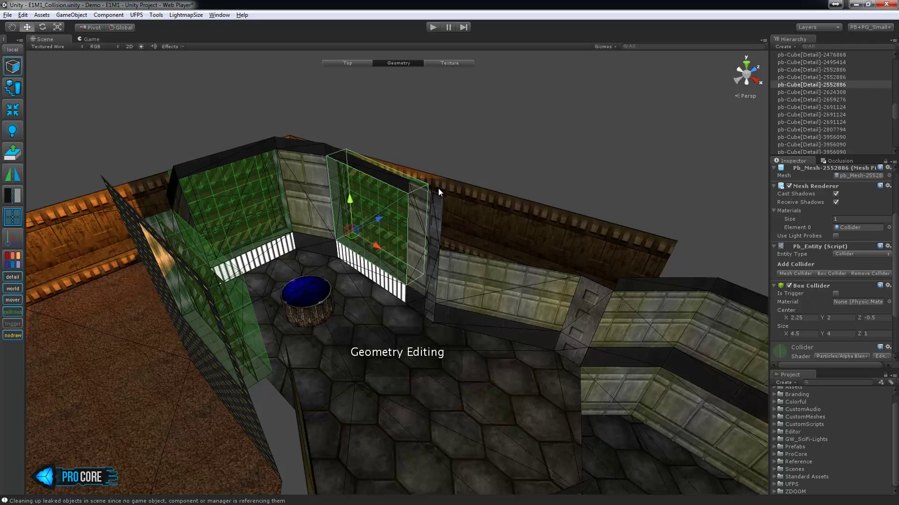
pyautogui.keyDown('alt'); pyautogui.moveTo(438, 188); pyautogui.dragTo(422, 240); pyautogui.keyUp('alt')
pyautogui.press('h')
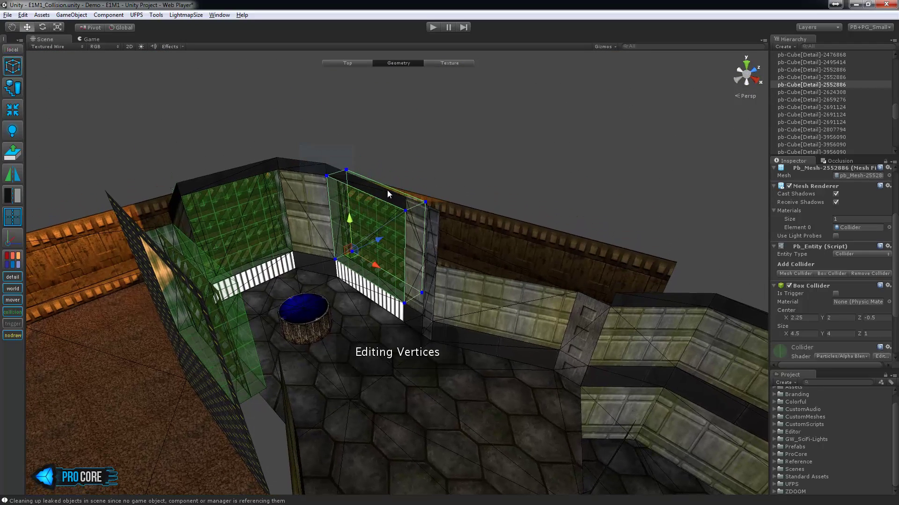
pyautogui.click(386, 190)
pyautogui.moveTo(373, 160); pyautogui.dragTo(371, 193)
pyautogui.hotkey('ctrl', 'z')
pyautogui.hotkey('ctrl', 'z')
pyautogui.hotkey('ctrl', 'z')
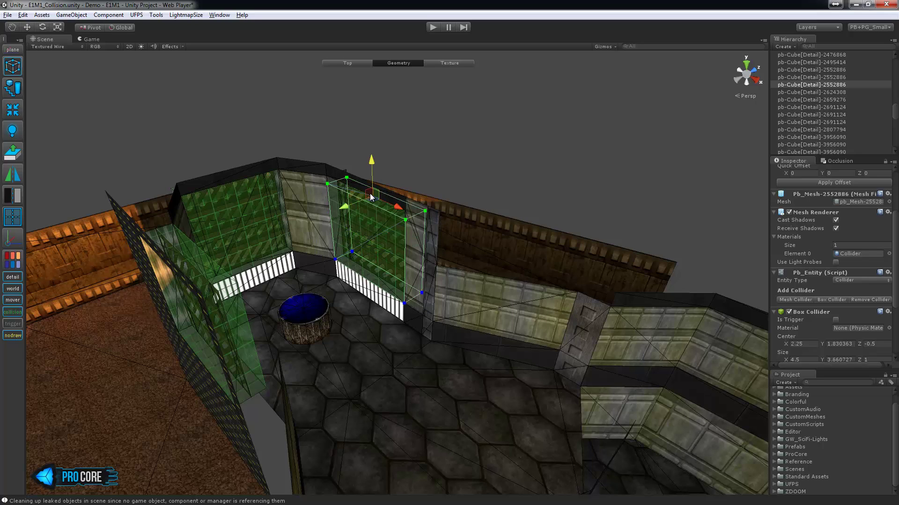
pyautogui.hotkey('ctrl', 'z')
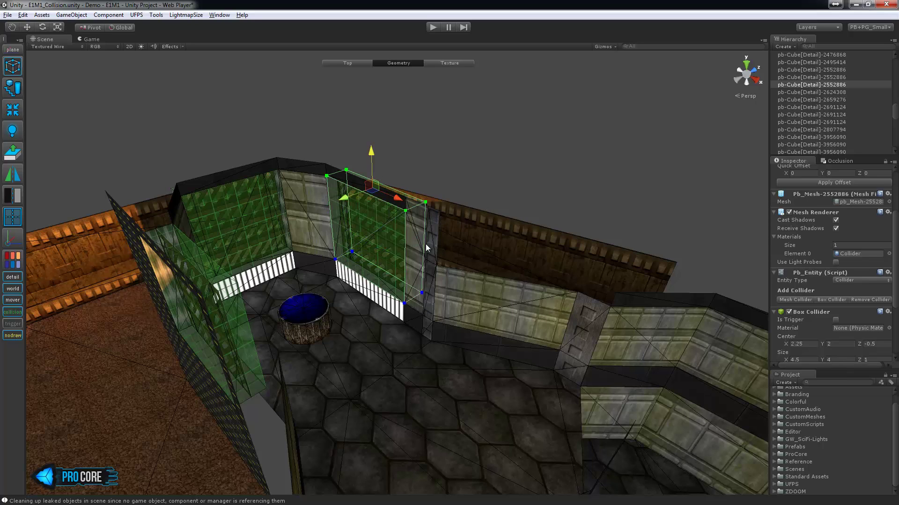
pyautogui.press('Escape')
# Step: Select the sloped collider along the edge of the blue pool and examine its shape up close
pyautogui.moveTo(515, 326); pyautogui.dragTo(407, 264, button='middle')
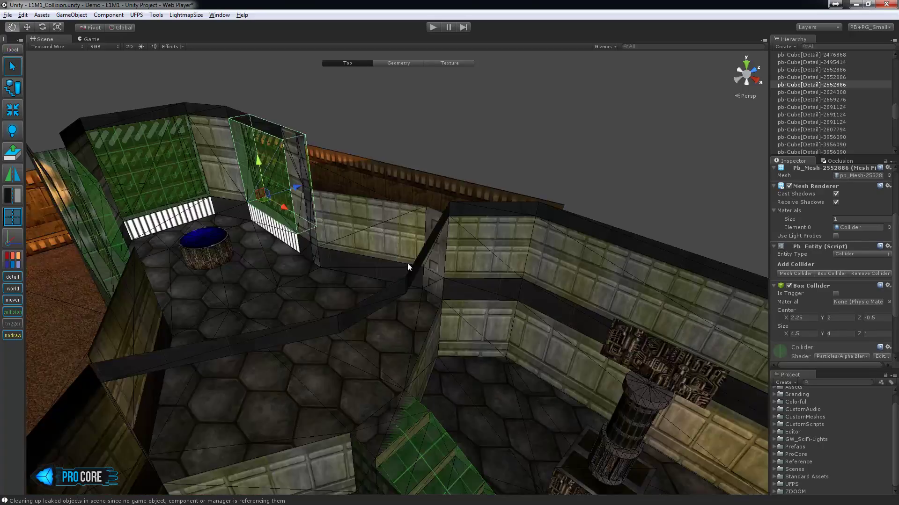
pyautogui.scroll(-6, 402, 276)
pyautogui.moveTo(543, 365); pyautogui.dragTo(289, 180, button='middle')
pyautogui.click(558, 361)
pyautogui.keyDown('alt'); pyautogui.moveTo(552, 360); pyautogui.dragTo(649, 289); pyautogui.keyUp('alt')
pyautogui.scroll(7, 482, 321)
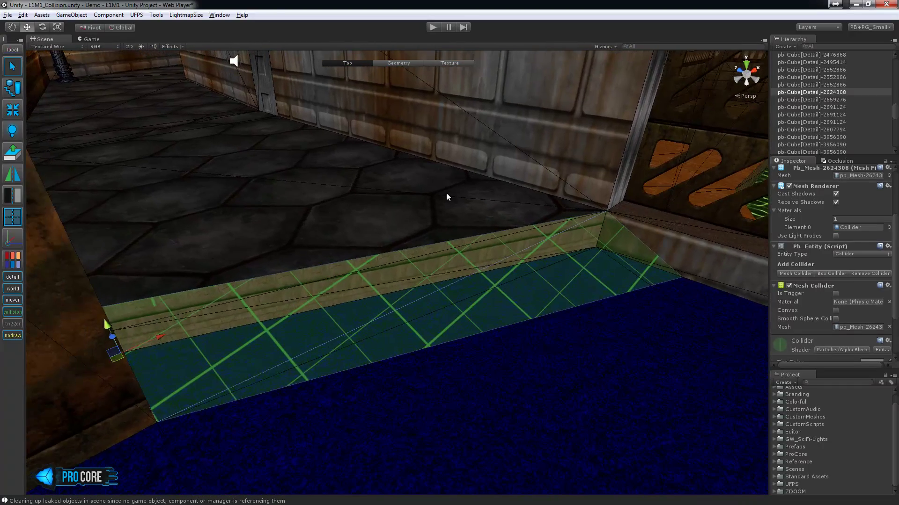
pyautogui.keyDown('alt'); pyautogui.moveTo(510, 262); pyautogui.dragTo(403, 261); pyautogui.keyUp('alt')
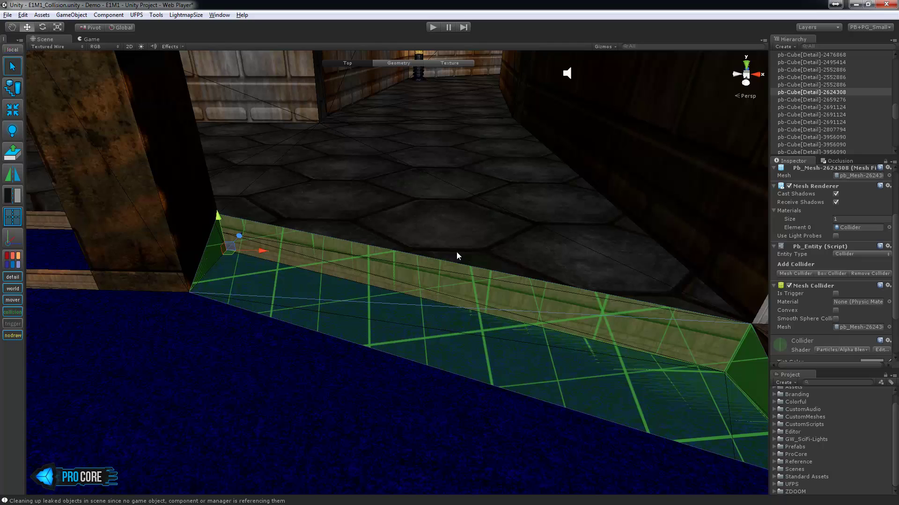
# Step: Examine the sloped ledge collider from both ends and from farther away to compare its slope with the blue pool's edge
pyautogui.keyDown('alt'); pyautogui.moveTo(417, 251); pyautogui.dragTo(611, 342); pyautogui.keyUp('alt')
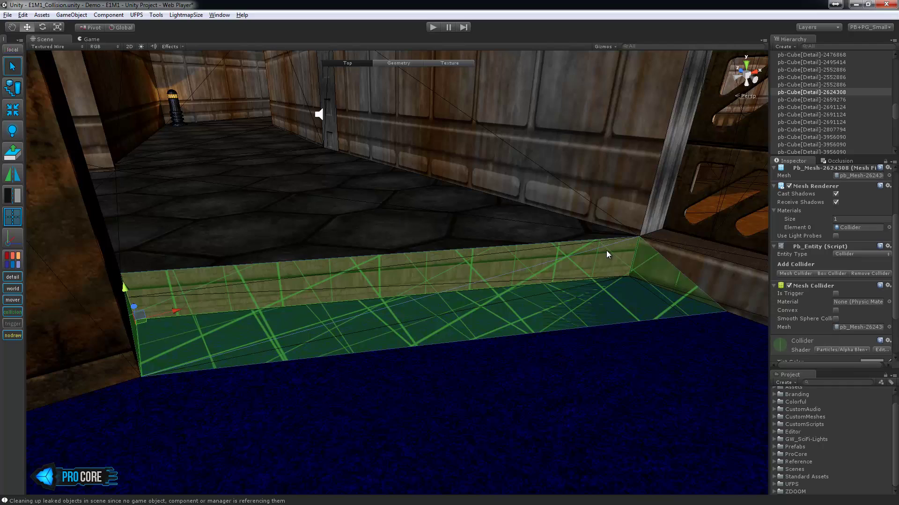
pyautogui.keyDown('alt'); pyautogui.moveTo(605, 252); pyautogui.dragTo(671, 367); pyautogui.keyUp('alt')
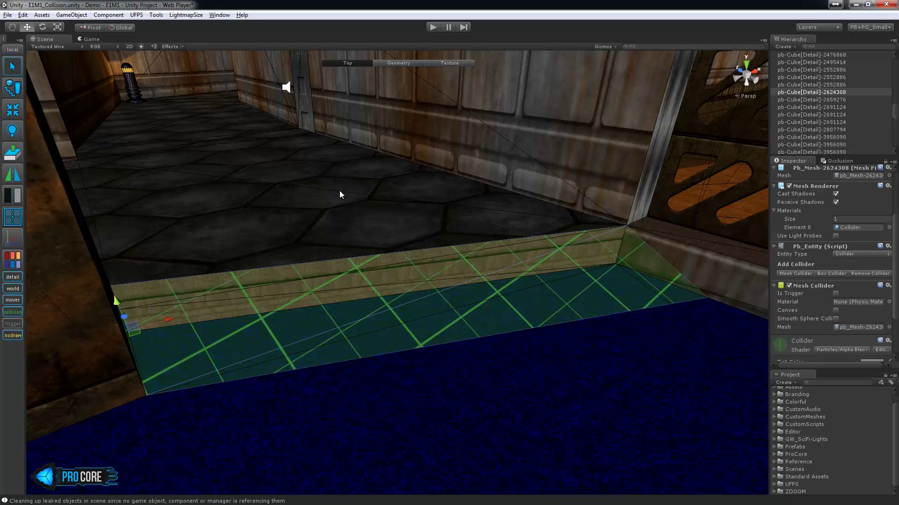
pyautogui.keyDown('alt'); pyautogui.moveTo(431, 316); pyautogui.dragTo(327, 355); pyautogui.keyUp('alt')
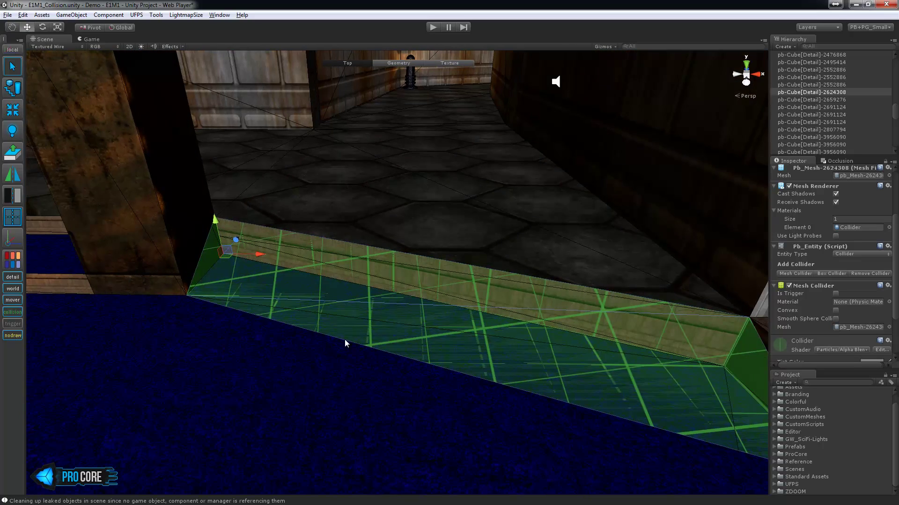
pyautogui.scroll(-10, 345, 339)
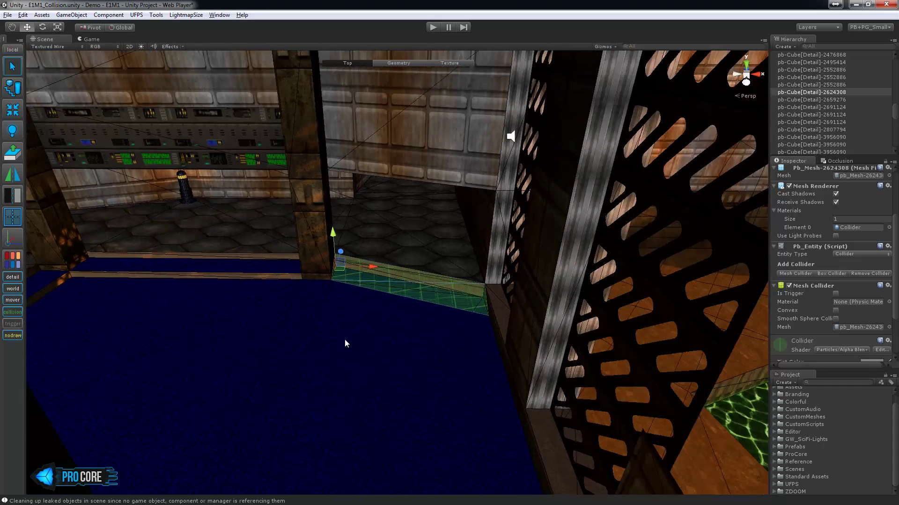
pyautogui.scroll(-6, 345, 338)
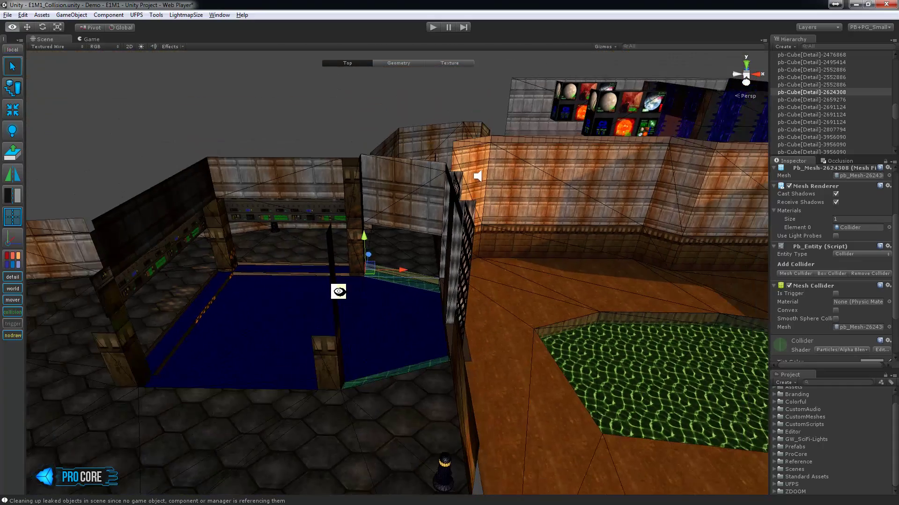
# Step: Select the standing light in the wall corner near the staircase room and deactivate it
pyautogui.keyDown('alt'); pyautogui.moveTo(337, 290); pyautogui.dragTo(371, 304); pyautogui.keyUp('alt')
pyautogui.scroll(5, 342, 290)
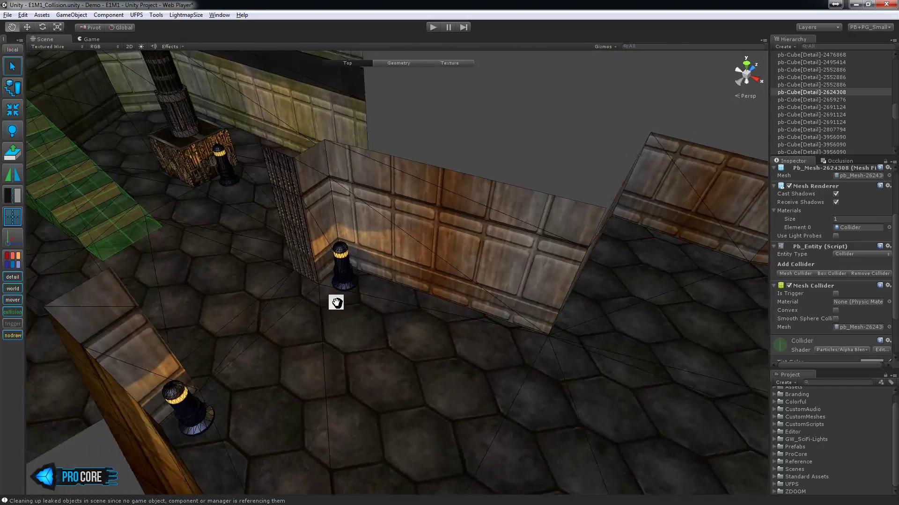
pyautogui.scroll(3, 372, 305)
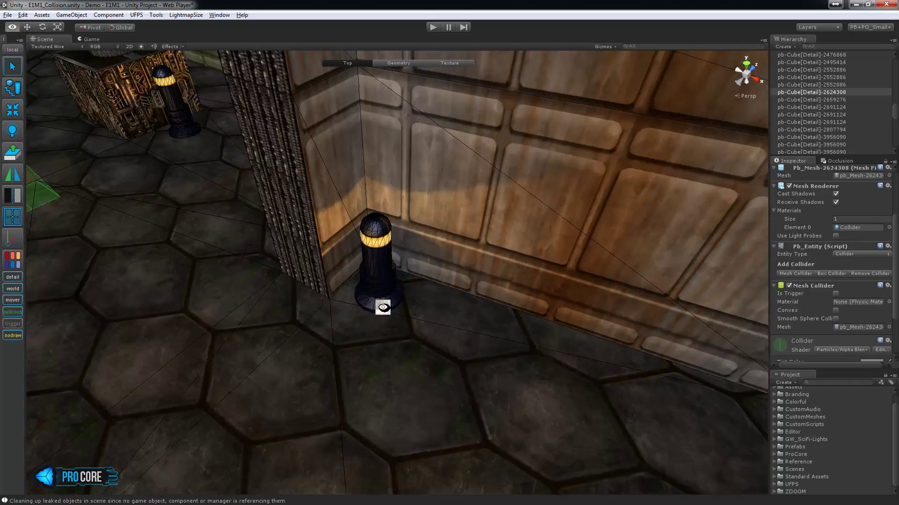
pyautogui.keyDown('alt'); pyautogui.moveTo(383, 307); pyautogui.dragTo(385, 290); pyautogui.keyUp('alt')
pyautogui.click(386, 279)
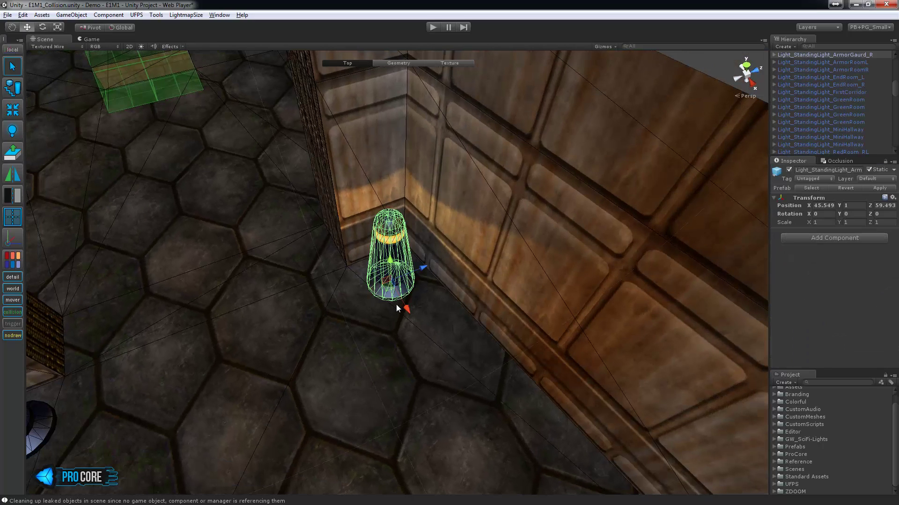
pyautogui.click(789, 171)
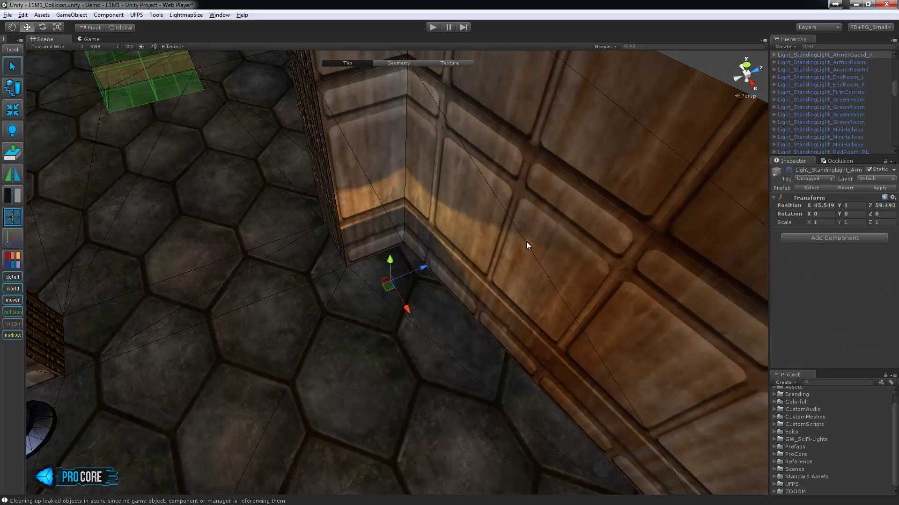
# Step: Examine the emptied wall corner beside the doorway from several angles, including the approach toward the staircase
pyautogui.keyDown('alt'); pyautogui.moveTo(526, 241); pyautogui.dragTo(391, 282); pyautogui.keyUp('alt')
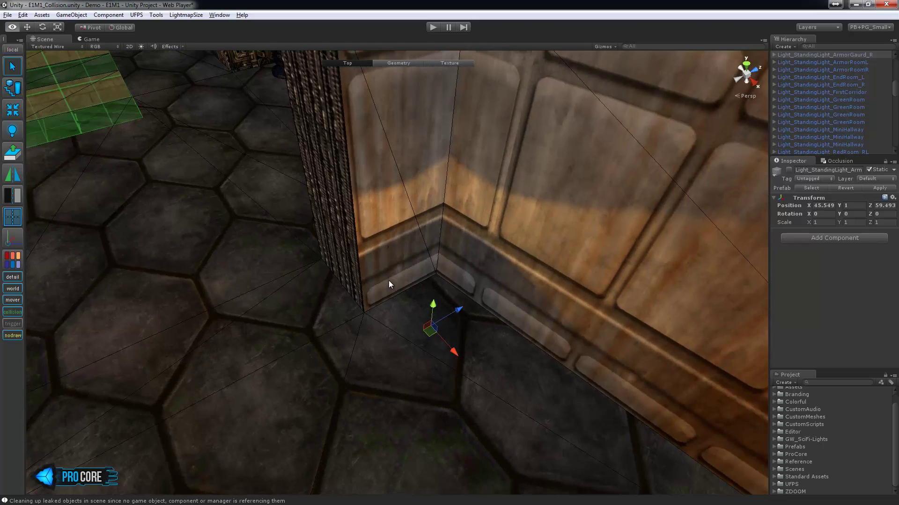
pyautogui.keyDown('alt'); pyautogui.moveTo(430, 209); pyautogui.dragTo(474, 187); pyautogui.keyUp('alt')
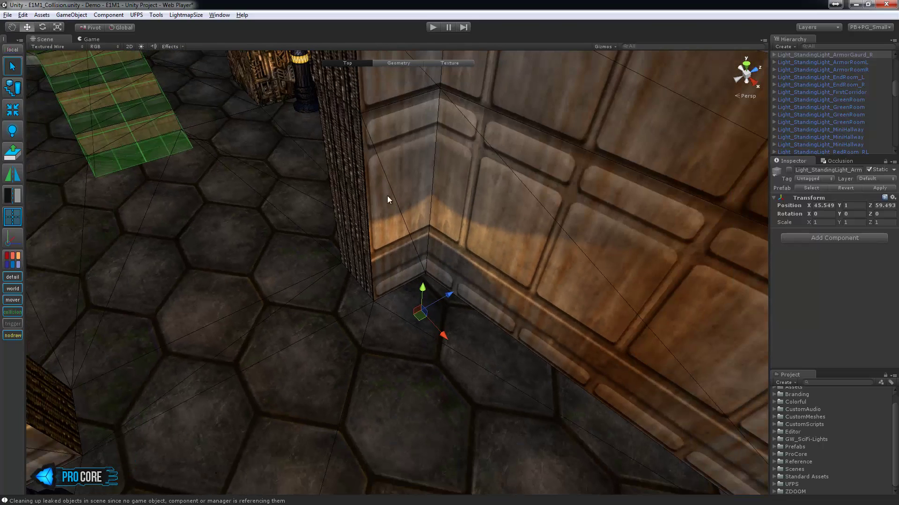
pyautogui.keyDown('alt'); pyautogui.moveTo(438, 243); pyautogui.dragTo(365, 171); pyautogui.keyUp('alt')
pyautogui.scroll(1, 361, 195)
pyautogui.moveTo(365, 170); pyautogui.dragTo(401, 256, button='middle')
pyautogui.scroll(4, 383, 215)
pyautogui.scroll(-5, 383, 214)
pyautogui.scroll(5, 401, 257)
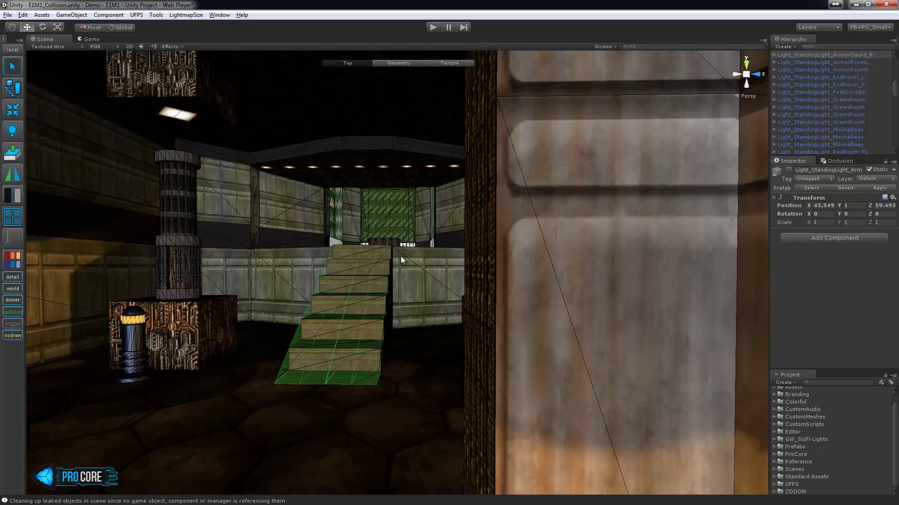
pyautogui.scroll(2, 558, 282)
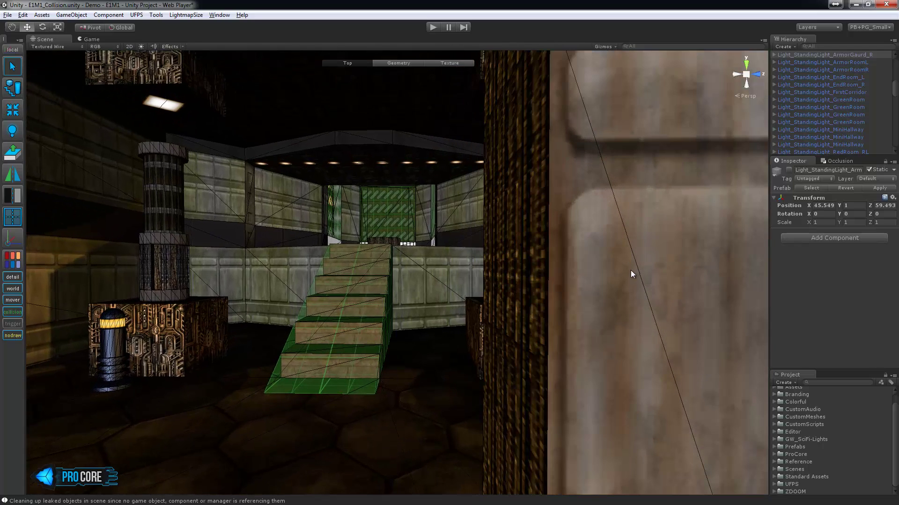
pyautogui.keyDown('alt'); pyautogui.moveTo(579, 285); pyautogui.dragTo(443, 365); pyautogui.keyUp('alt')
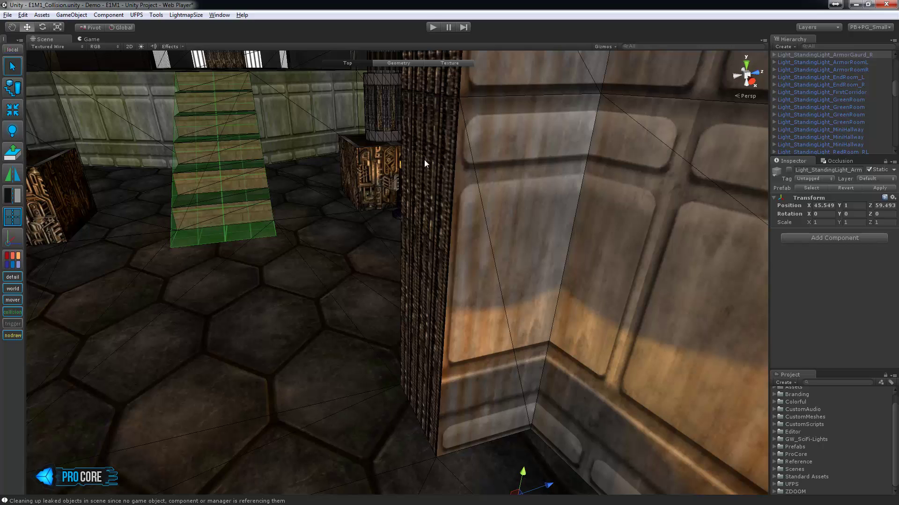
pyautogui.keyDown('alt'); pyautogui.moveTo(424, 159); pyautogui.dragTo(397, 229); pyautogui.keyUp('alt')
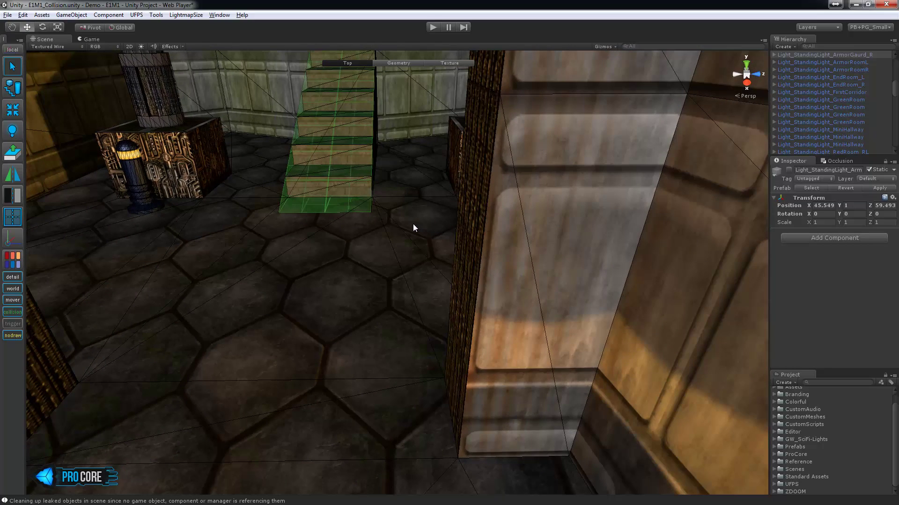
pyautogui.keyDown('alt'); pyautogui.moveTo(413, 241); pyautogui.dragTo(425, 231); pyautogui.keyUp('alt')
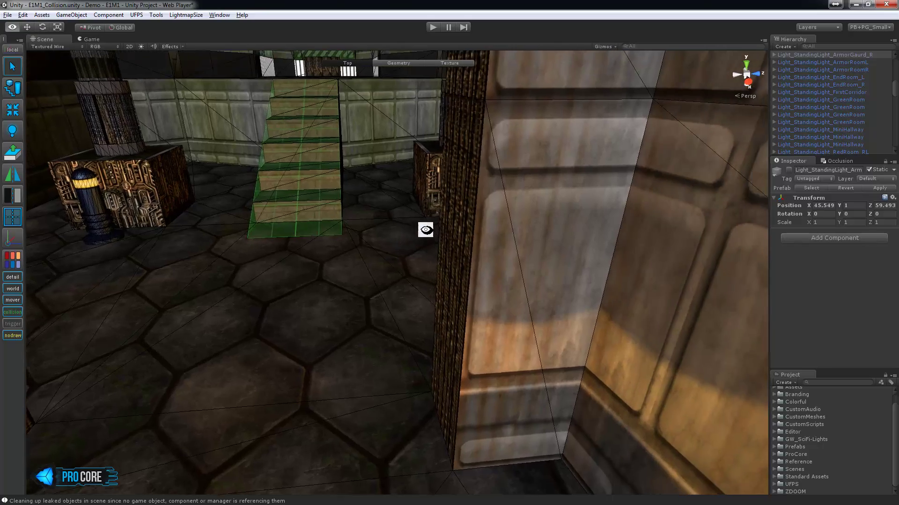
pyautogui.keyDown('alt'); pyautogui.moveTo(425, 231); pyautogui.dragTo(458, 262, button='right'); pyautogui.keyUp('alt')
pyautogui.moveTo(458, 264)
pyautogui.keyDown('alt'); pyautogui.mouseDown()
pyautogui.moveTo(433, 267)
pyautogui.moveTo(475, 289)
pyautogui.moveTo(450, 264)
pyautogui.mouseUp(); pyautogui.keyUp('alt')
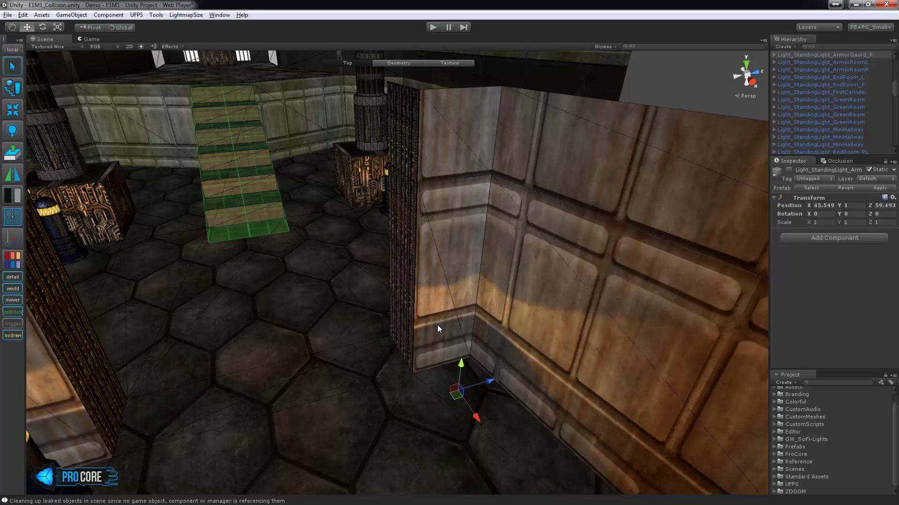
pyautogui.keyDown('alt'); pyautogui.moveTo(407, 315); pyautogui.dragTo(380, 311); pyautogui.keyUp('alt')
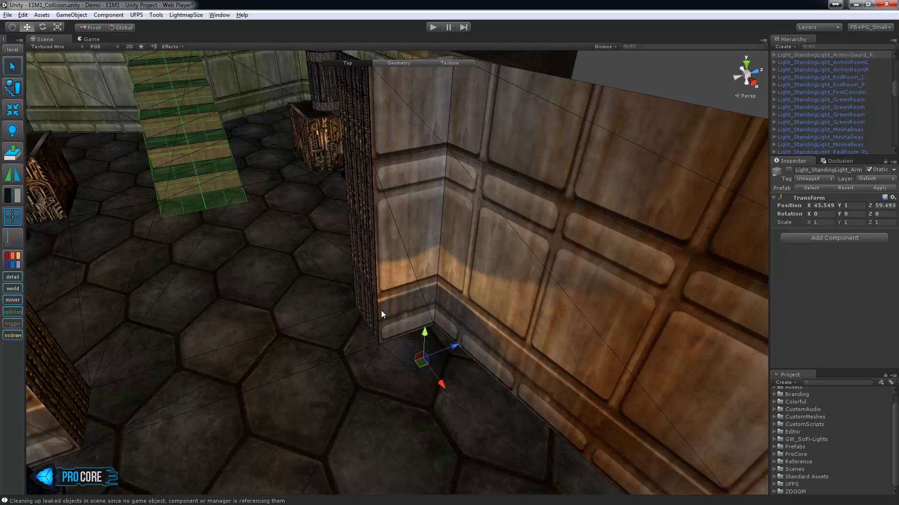
# Step: Create a ProBuilder cube, place it in the wall corner at 45, 1, 60, and stretch it to wall height in geometry editing
pyautogui.hotkey('ctrl', 'k')
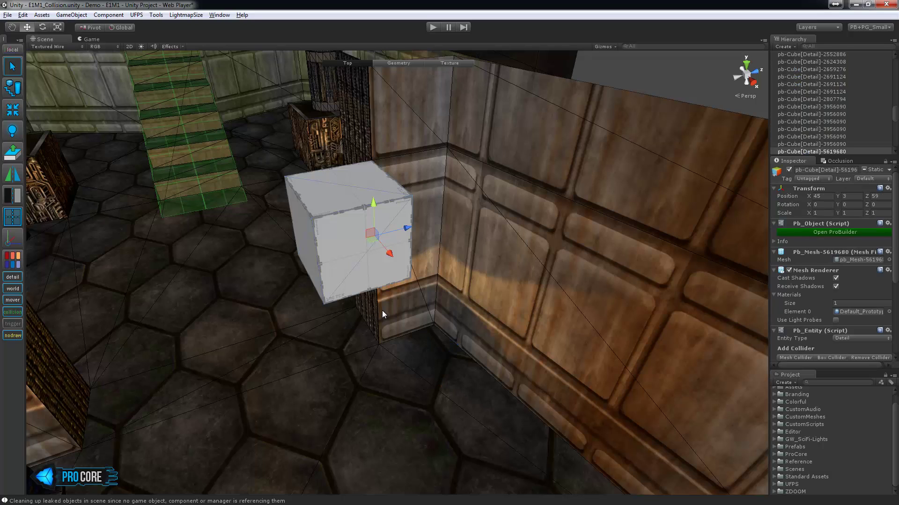
pyautogui.moveTo(363, 247); pyautogui.dragTo(477, 422)
pyautogui.press('g')
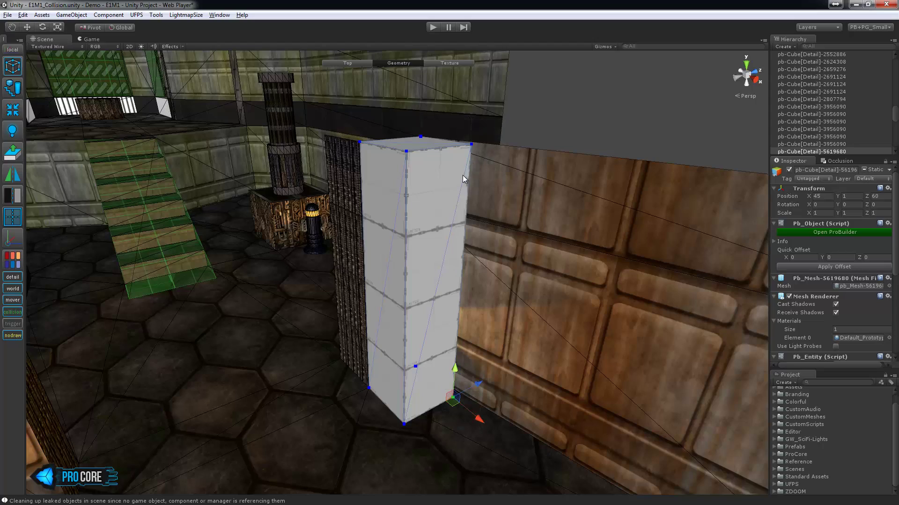
# Step: Collapse the block's outer front vertices into the adjoining wall-side ones at top and bottom, shaping it into a triangular prism
pyautogui.click(464, 196)
pyautogui.keyDown('alt'); pyautogui.moveTo(511, 273); pyautogui.dragTo(519, 347); pyautogui.keyUp('alt')
pyautogui.keyDown('alt'); pyautogui.moveTo(445, 337); pyautogui.dragTo(457, 366); pyautogui.keyUp('alt')
pyautogui.moveTo(402, 294); pyautogui.dragTo(382, 249)
pyautogui.keyDown('alt'); pyautogui.moveTo(477, 335); pyautogui.dragTo(447, 255); pyautogui.keyUp('alt')
pyautogui.keyDown('alt'); pyautogui.moveTo(505, 294); pyautogui.dragTo(509, 313); pyautogui.keyUp('alt')
pyautogui.moveTo(431, 276); pyautogui.dragTo(510, 257)
pyautogui.hotkey('alt', 'c')
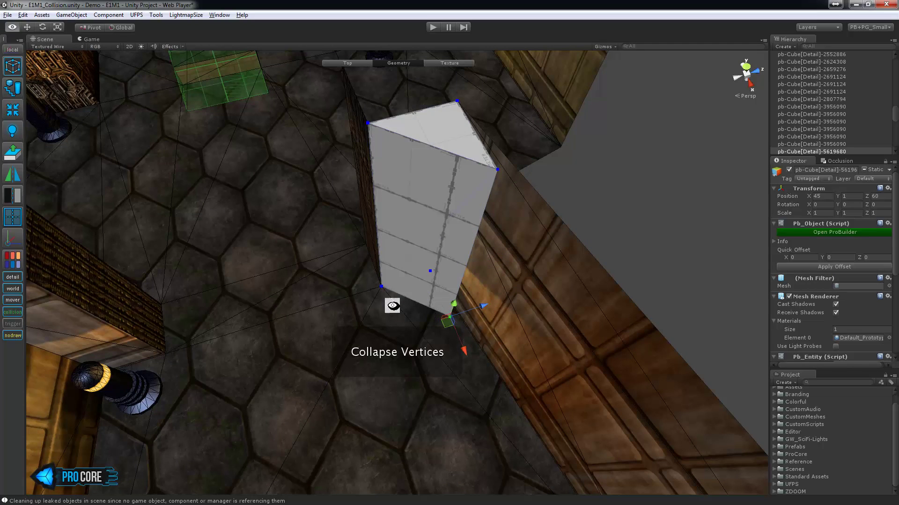
# Step: Select the prism's top and bottom vertices at its end along the wall, check the shape from above, and leave geometry editing
pyautogui.keyDown('alt'); pyautogui.moveTo(393, 304); pyautogui.dragTo(502, 380); pyautogui.keyUp('alt')
pyautogui.moveTo(438, 133); pyautogui.dragTo(498, 174)
pyautogui.keyDown('alt'); pyautogui.moveTo(589, 199); pyautogui.dragTo(543, 219); pyautogui.keyUp('alt')
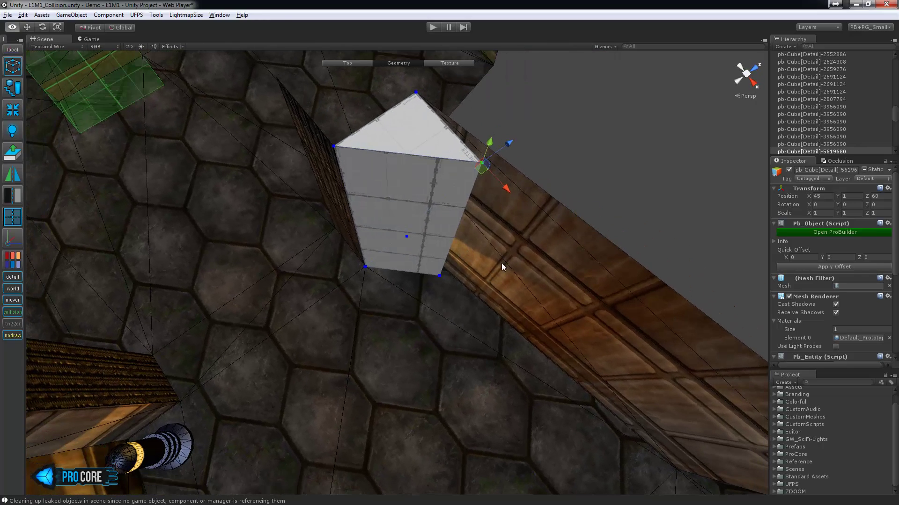
pyautogui.keyDown('shift'); pyautogui.moveTo(464, 305); pyautogui.dragTo(432, 269); pyautogui.keyUp('shift')
pyautogui.keyDown('alt'); pyautogui.moveTo(528, 303); pyautogui.dragTo(529, 273); pyautogui.keyUp('alt')
pyautogui.press('Escape')
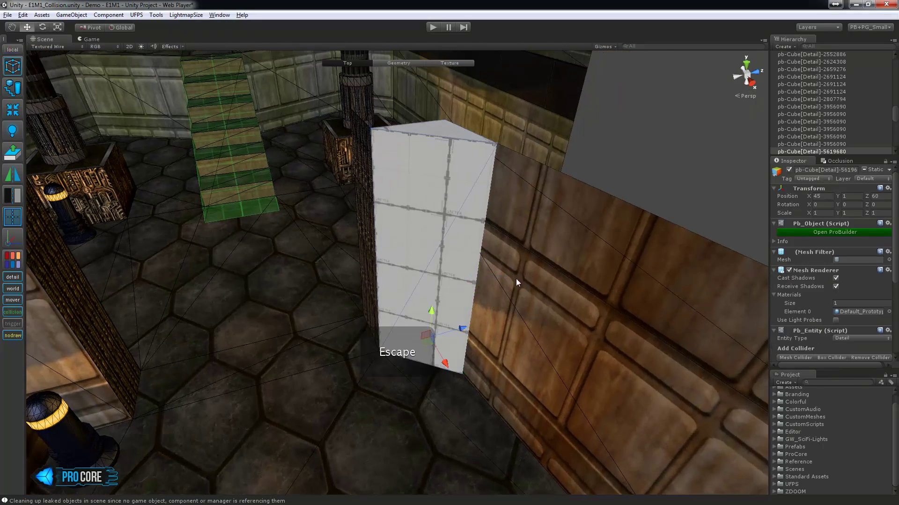
# Step: Turn the triangular prism in the corner into a collider object and clear the selection
pyautogui.keyDown('alt'); pyautogui.moveTo(388, 318); pyautogui.dragTo(489, 333); pyautogui.keyUp('alt')
pyautogui.press('c')
pyautogui.scroll(-2, 463, 372)
pyautogui.moveTo(490, 333); pyautogui.dragTo(532, 283, button='middle')
pyautogui.click(630, 142)
pyautogui.scroll(3, 532, 284)
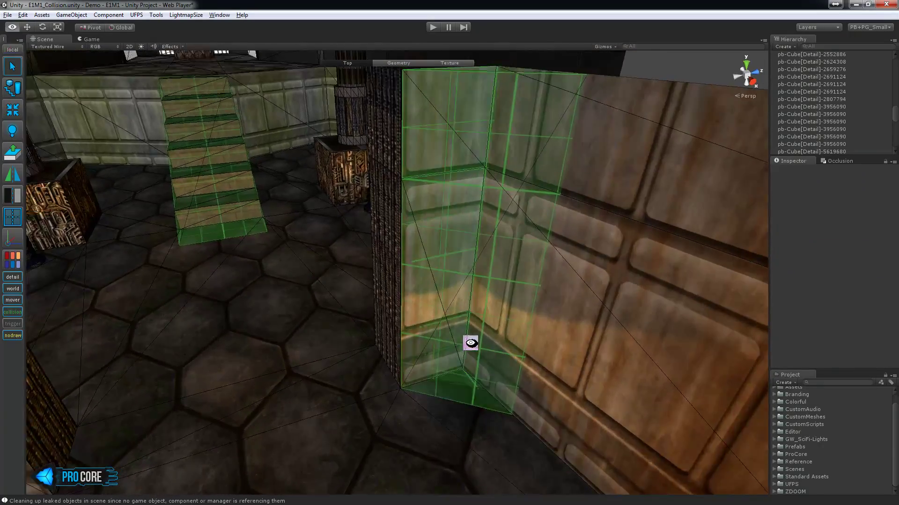
# Step: Examine how the new triangular collider smooths the wall corner beside the doorway, up close and from the approach
pyautogui.keyDown('alt'); pyautogui.moveTo(471, 343); pyautogui.dragTo(423, 309); pyautogui.keyUp('alt')
pyautogui.moveTo(424, 309); pyautogui.dragTo(435, 372, button='middle')
pyautogui.scroll(4, 427, 337)
pyautogui.keyDown('alt'); pyautogui.moveTo(434, 372); pyautogui.dragTo(487, 375); pyautogui.keyUp('alt')
pyautogui.keyDown('alt'); pyautogui.moveTo(400, 349); pyautogui.dragTo(337, 324); pyautogui.keyUp('alt')
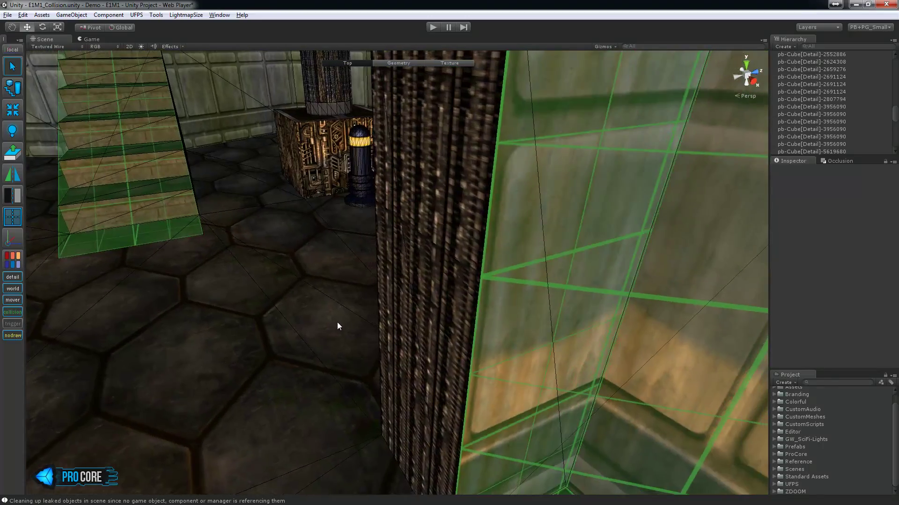
pyautogui.scroll(-3, 337, 323)
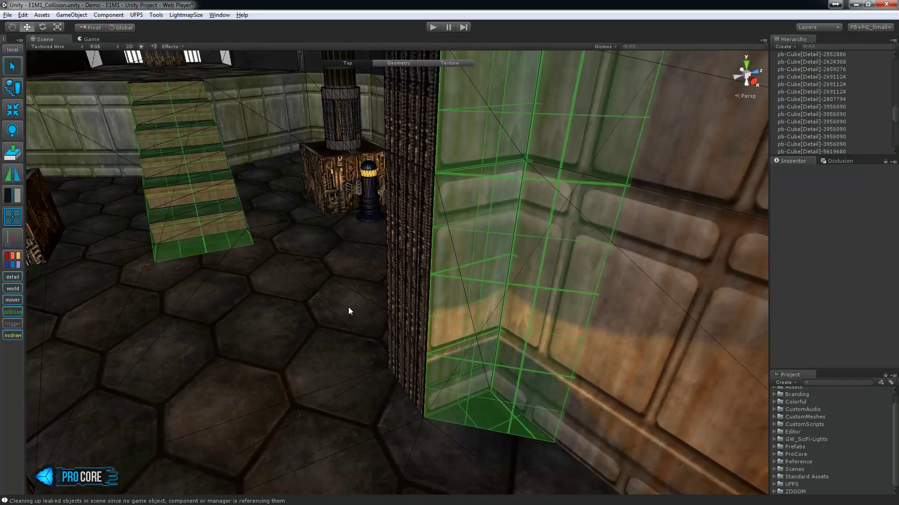
pyautogui.moveTo(349, 308); pyautogui.dragTo(387, 345, button='middle')
pyautogui.keyDown('alt'); pyautogui.moveTo(388, 346); pyautogui.dragTo(356, 313); pyautogui.keyUp('alt')
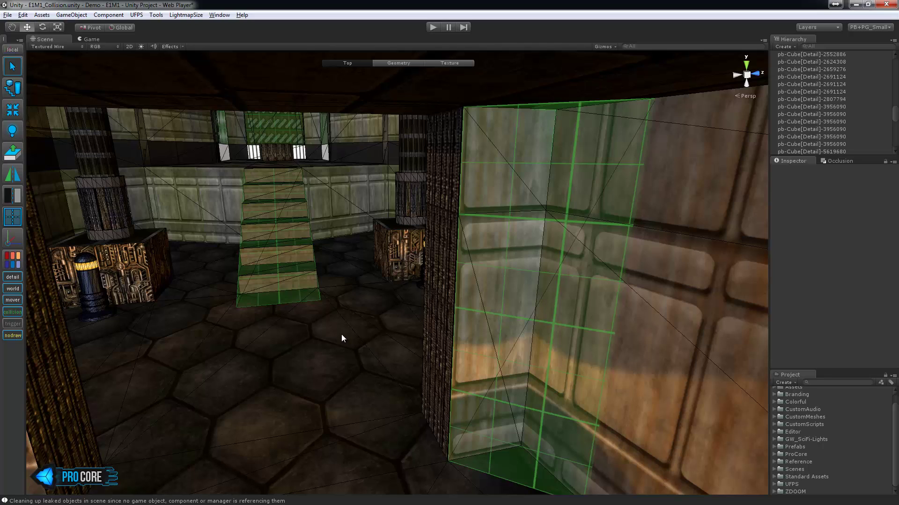
# Step: Select the ramp collider on the staircase, frame it, and examine its slope from the side
pyautogui.click(293, 295)
pyautogui.press('f')
pyautogui.keyDown('alt'); pyautogui.moveTo(292, 291); pyautogui.dragTo(382, 344); pyautogui.keyUp('alt')
pyautogui.scroll(4, 382, 345)
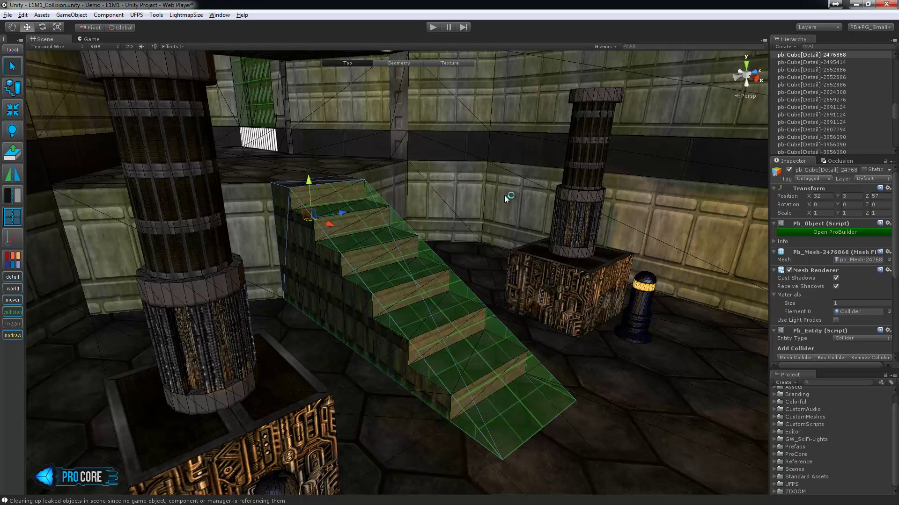
pyautogui.keyDown('alt'); pyautogui.moveTo(504, 196); pyautogui.dragTo(507, 226); pyautogui.keyUp('alt')
# Step: Clear the selection and survey the whole level from above, from the staircase room to the far rooms
pyautogui.scroll(-5, 507, 229)
pyautogui.scroll(-7, 505, 242)
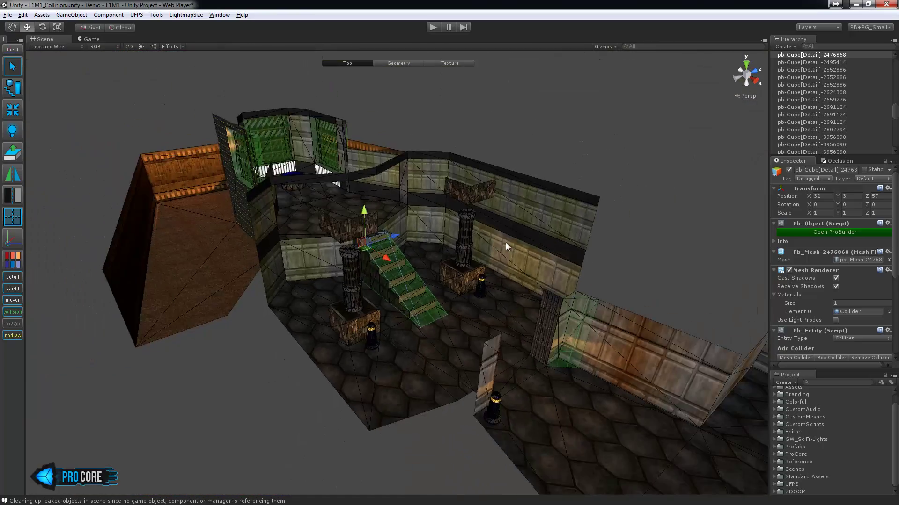
pyautogui.click(563, 130)
pyautogui.moveTo(604, 267); pyautogui.dragTo(457, 211, button='middle')
pyautogui.scroll(-3, 457, 213)
pyautogui.scroll(-5, 456, 214)
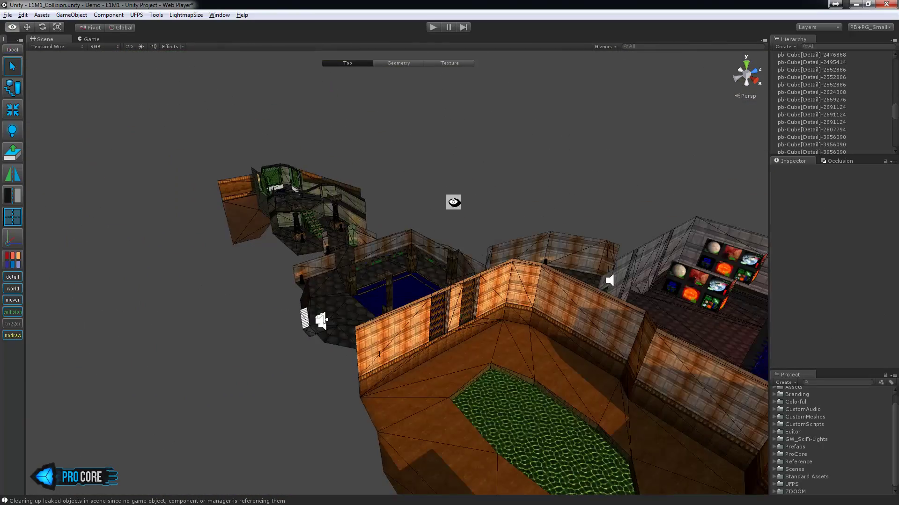
pyautogui.keyDown('alt'); pyautogui.moveTo(457, 209); pyautogui.dragTo(650, 265); pyautogui.keyUp('alt')
pyautogui.moveTo(650, 264); pyautogui.dragTo(522, 215, button='middle')
pyautogui.scroll(-2, 522, 215)
pyautogui.moveTo(521, 212); pyautogui.dragTo(559, 190, button='right')
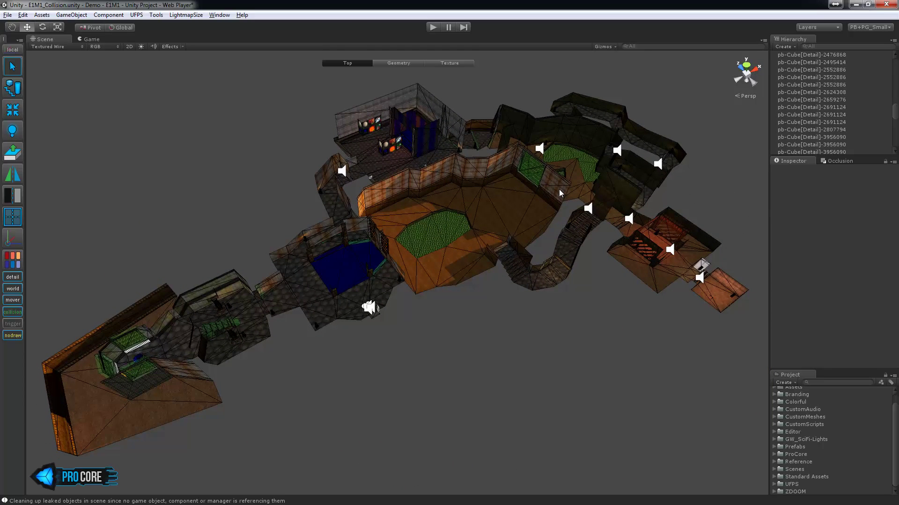